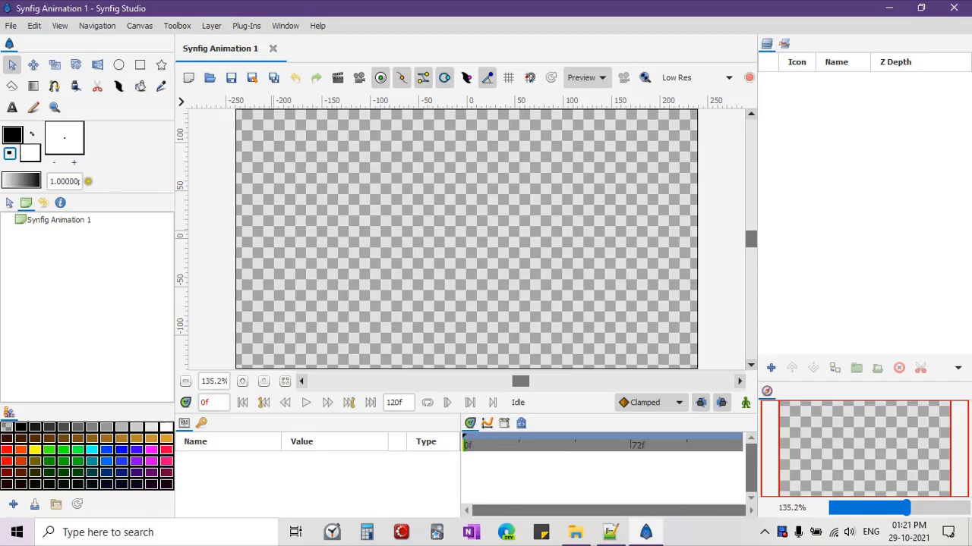
Open Particle-template-v2.3.sifz from the smoke effect folder and dismiss the version warning.
left_click(11, 26)
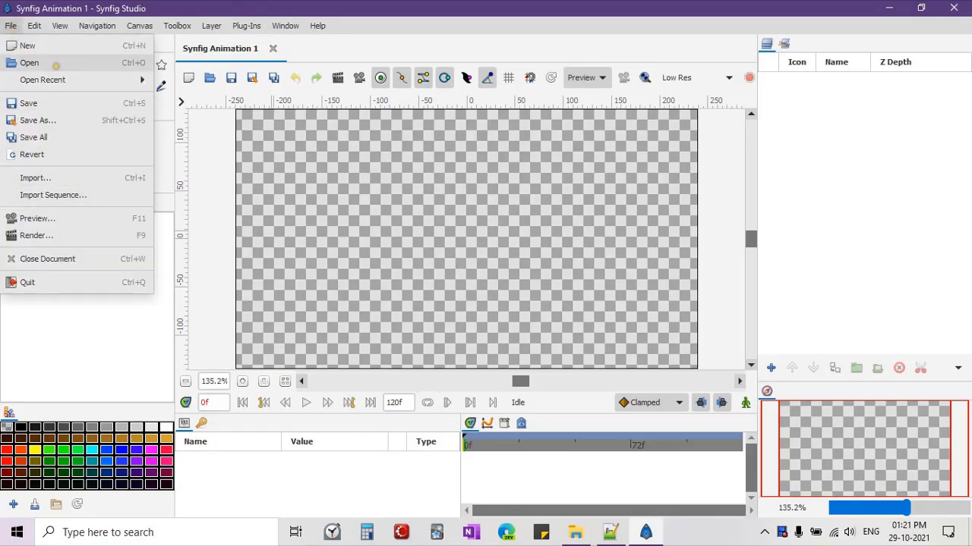
left_click(56, 66)
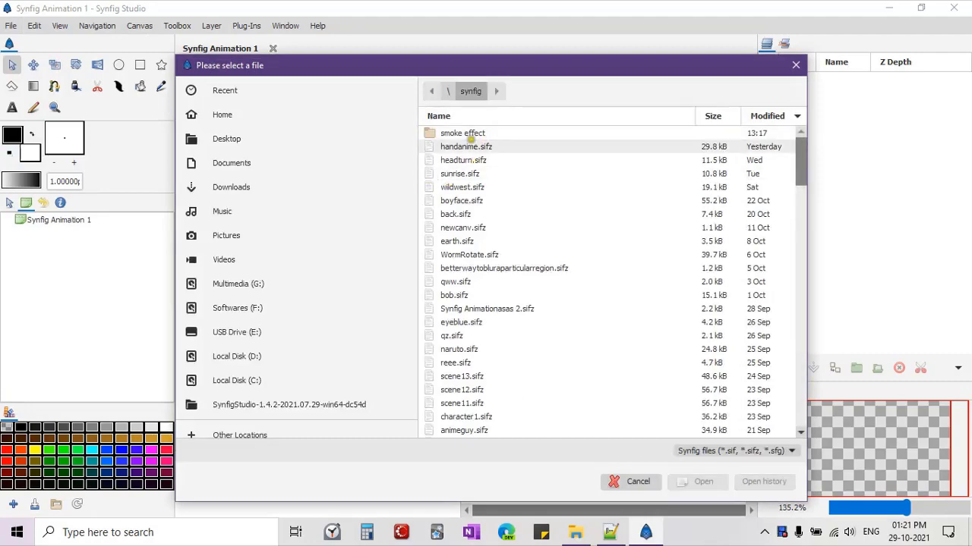
double_click(466, 132)
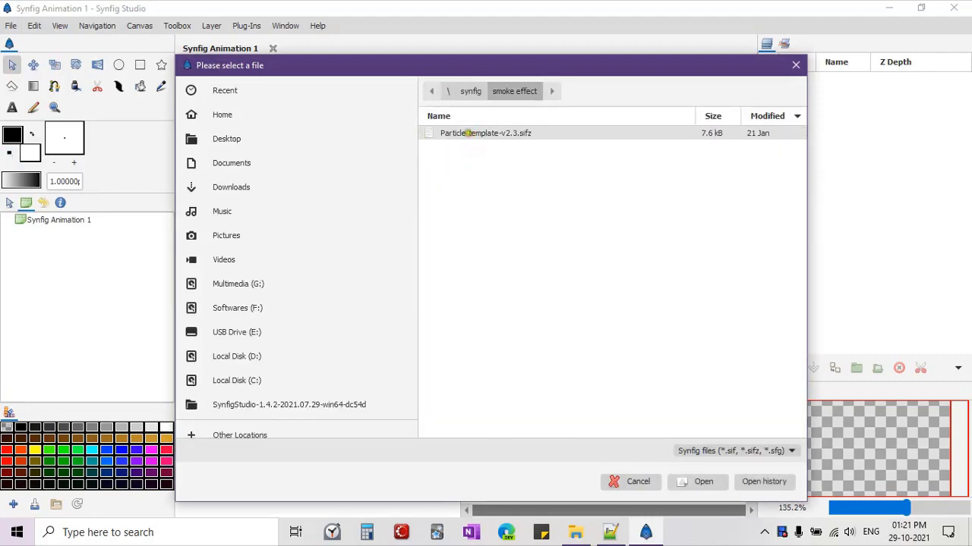
double_click(510, 132)
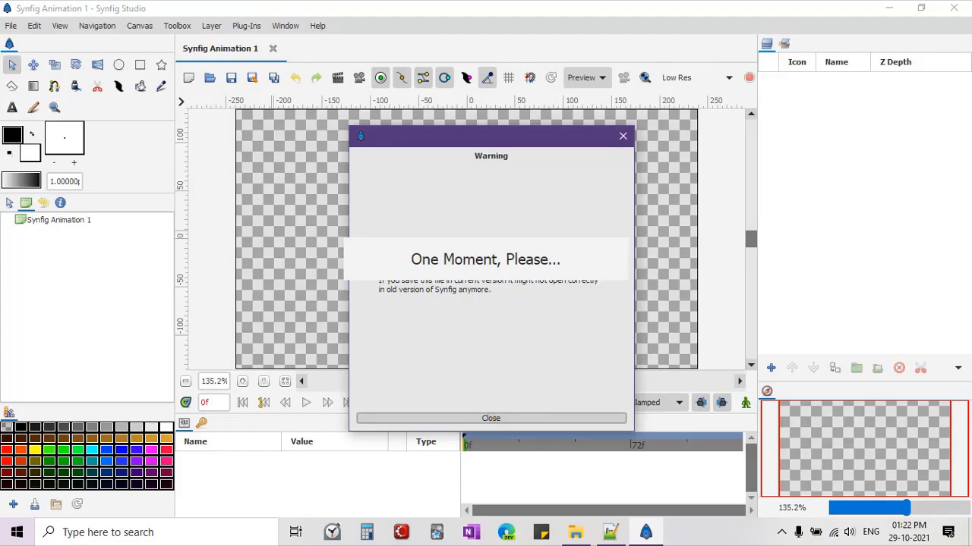
left_click(491, 418)
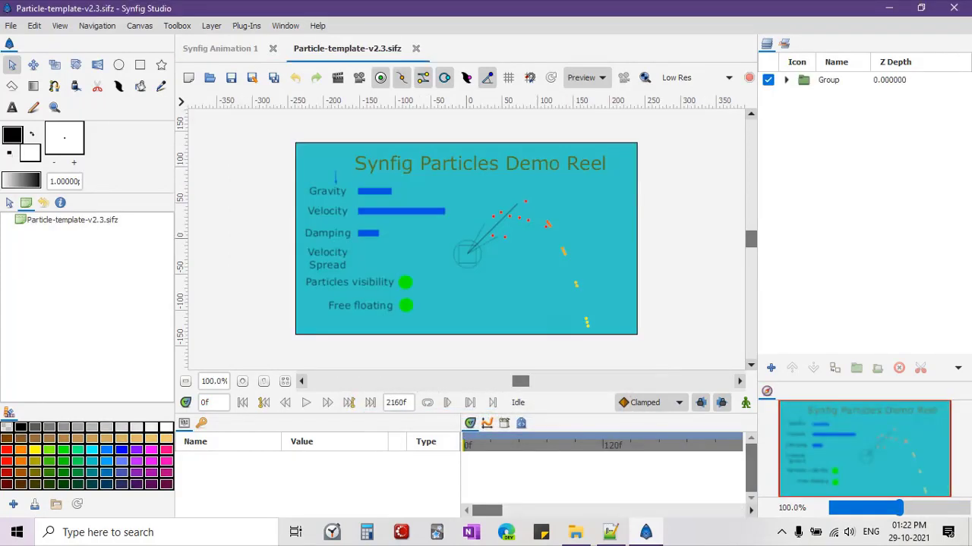
Fit the canvas to the window and switch off the widgets layer inside Group.
left_click(285, 381)
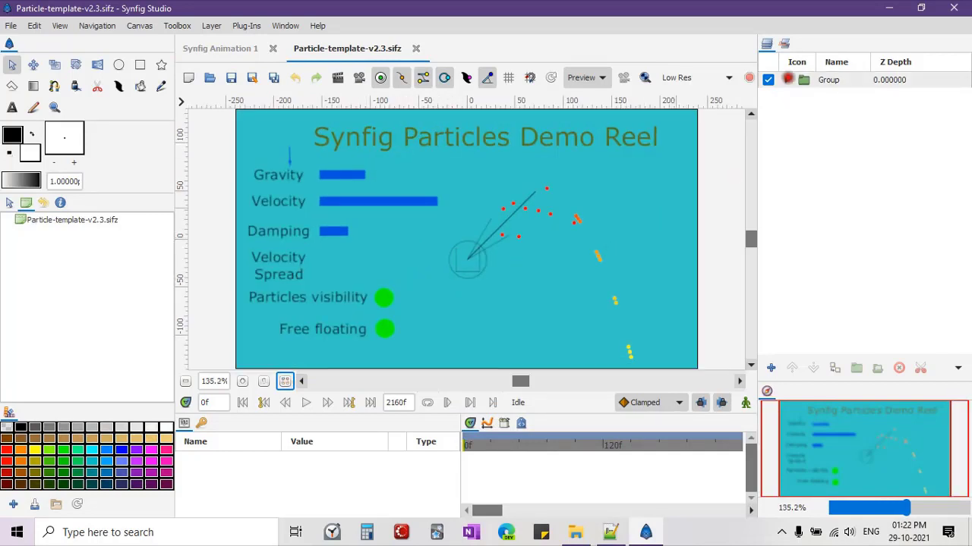
left_click(787, 78)
left_click(768, 111)
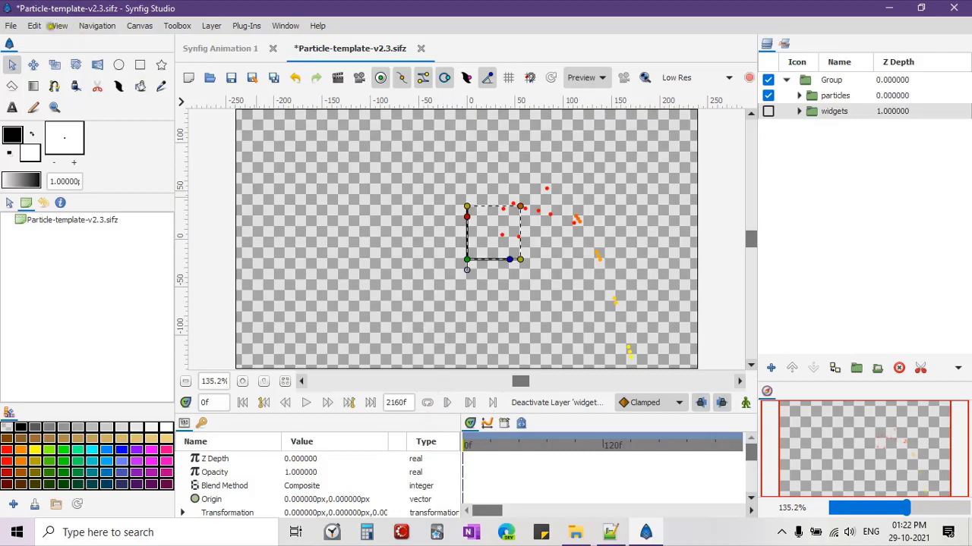
left_click(12, 25)
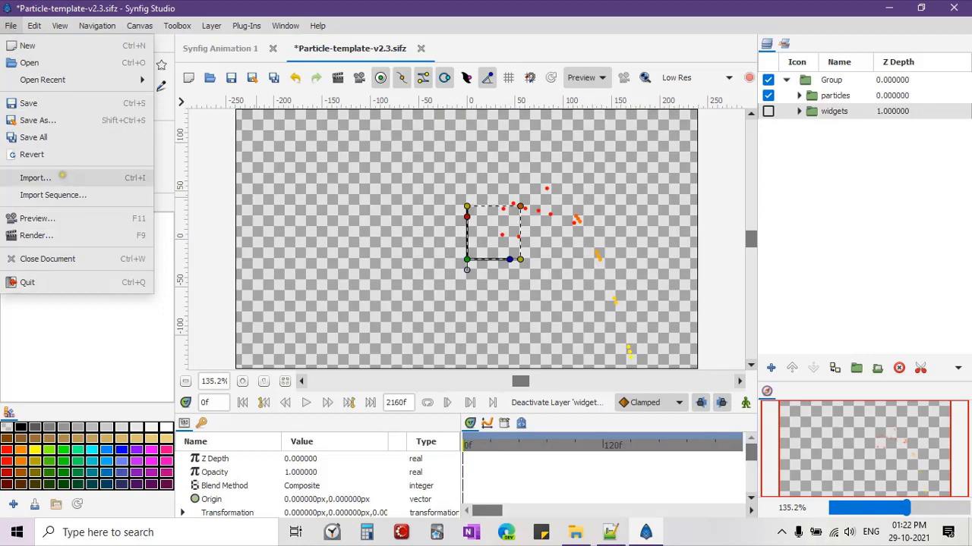
Import the cartoon car illustration from the synfig smoke effect folder on Multimedia (G:).
left_click(62, 175)
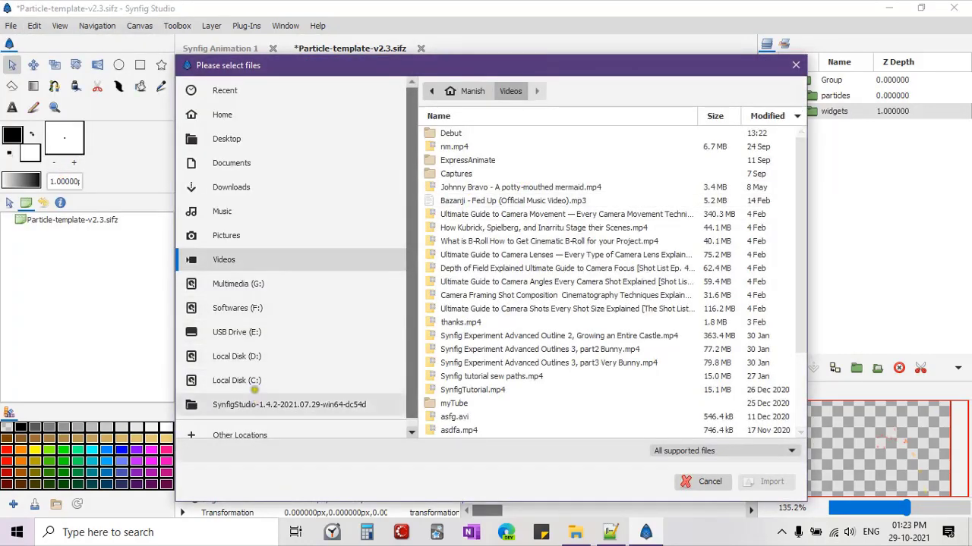
left_click(253, 283)
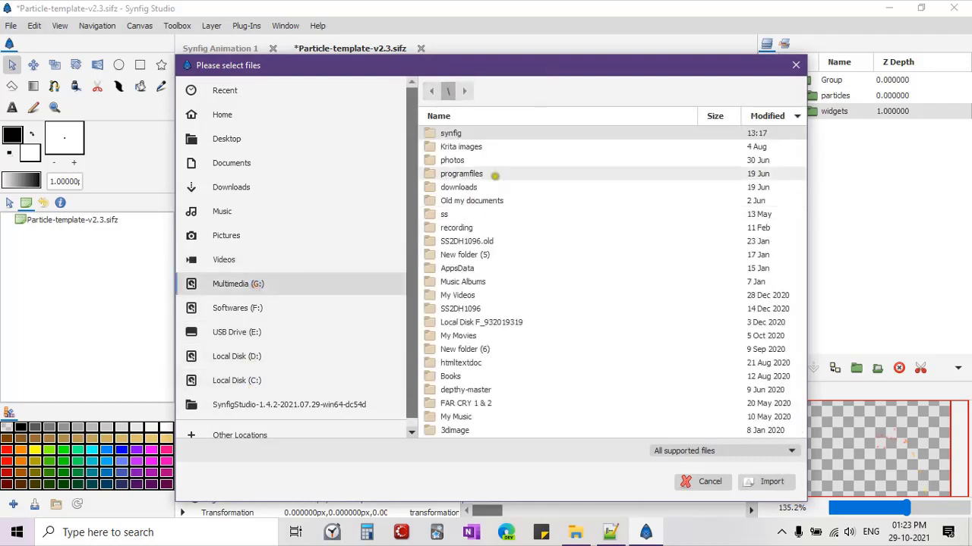
double_click(504, 137)
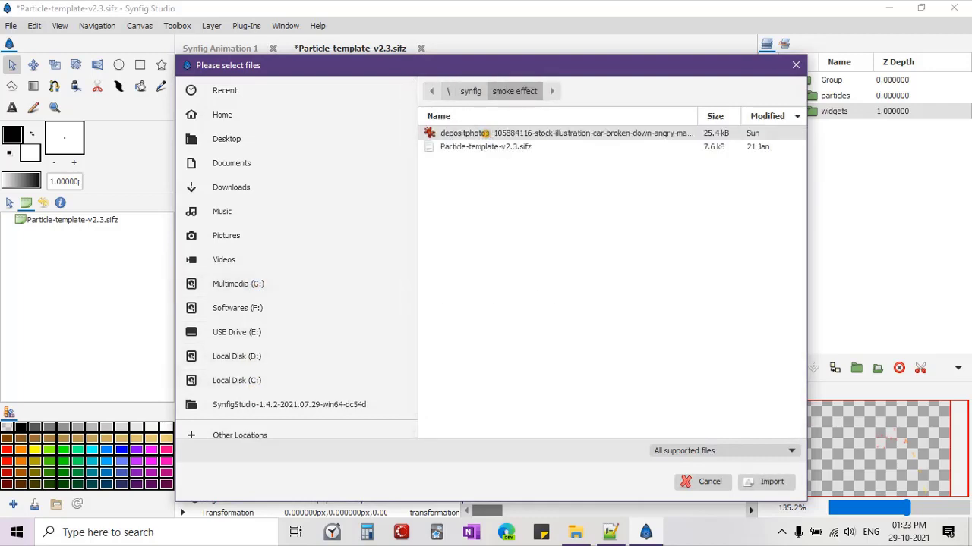
double_click(486, 132)
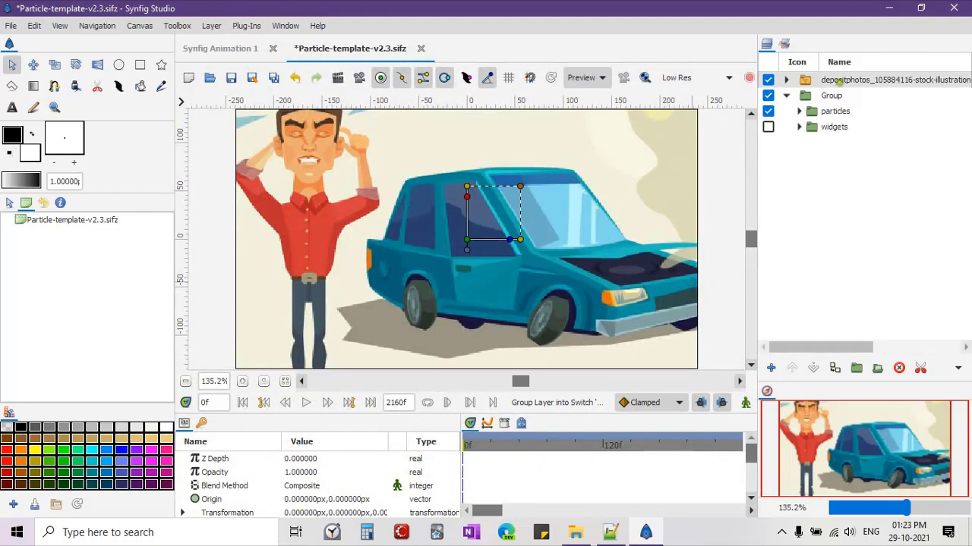
Move the car image layer below the particle Group and select the particles layer.
left_click(785, 96)
left_click_drag(797, 79, 800, 106)
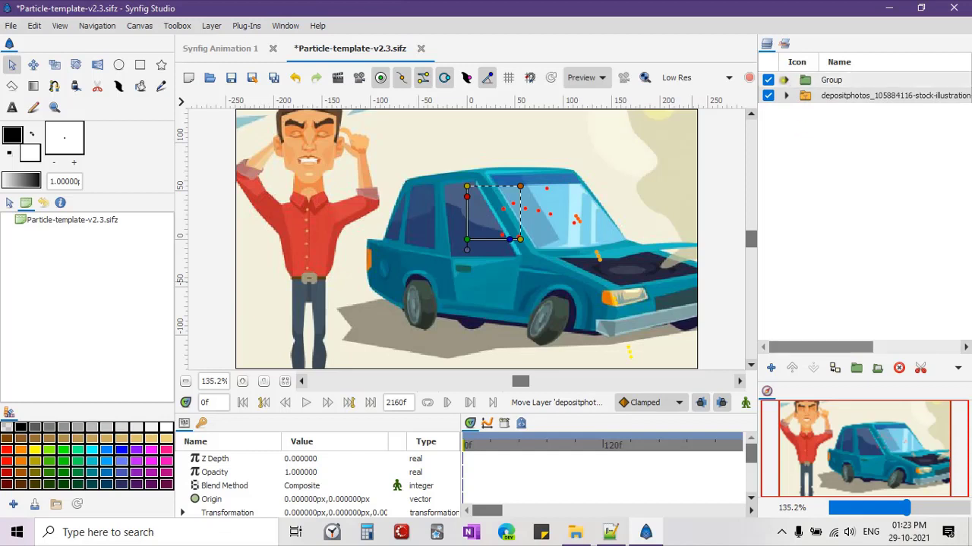
left_click(786, 80)
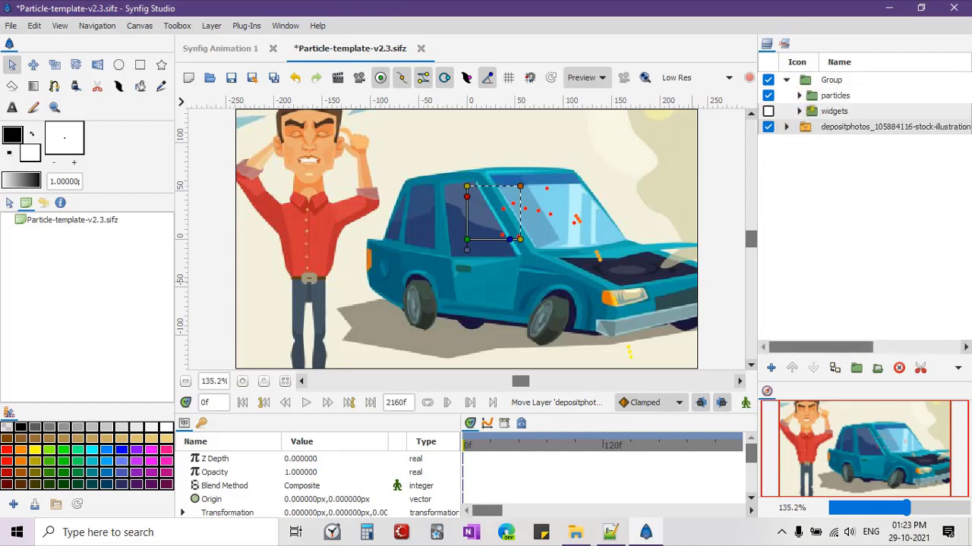
left_click(805, 95)
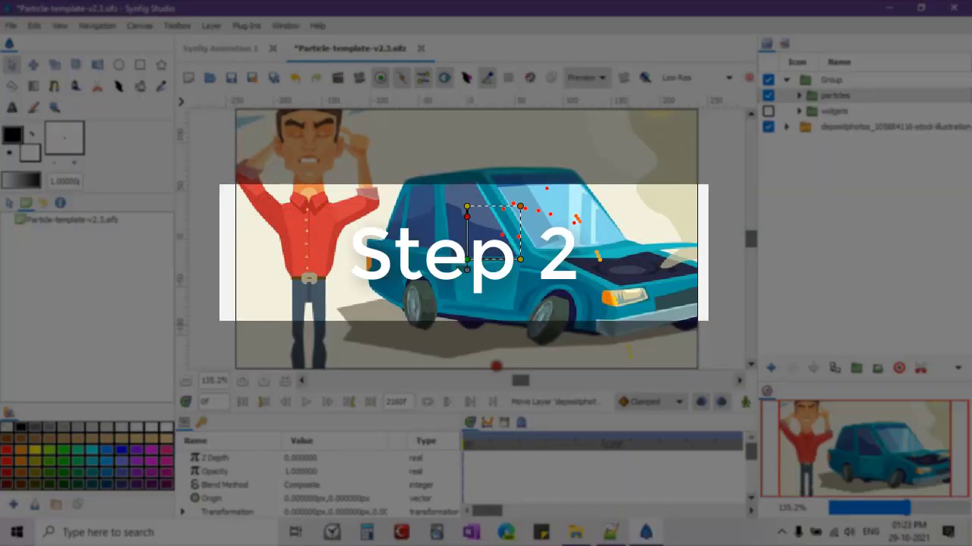
In the Library's ValueBase Nodes, set particle Alpha to 90 and Velocity to 3.
left_click_drag(495, 366, 498, 260)
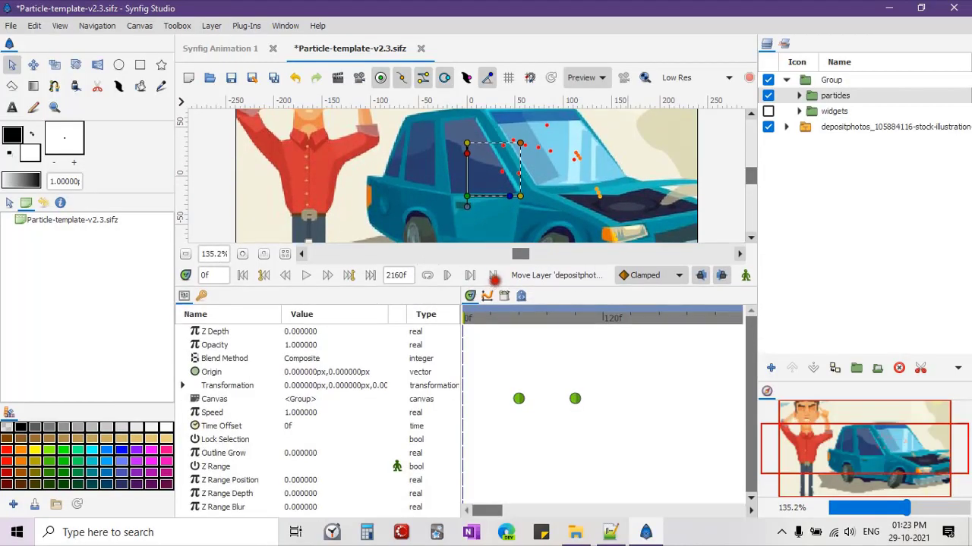
left_click(504, 269)
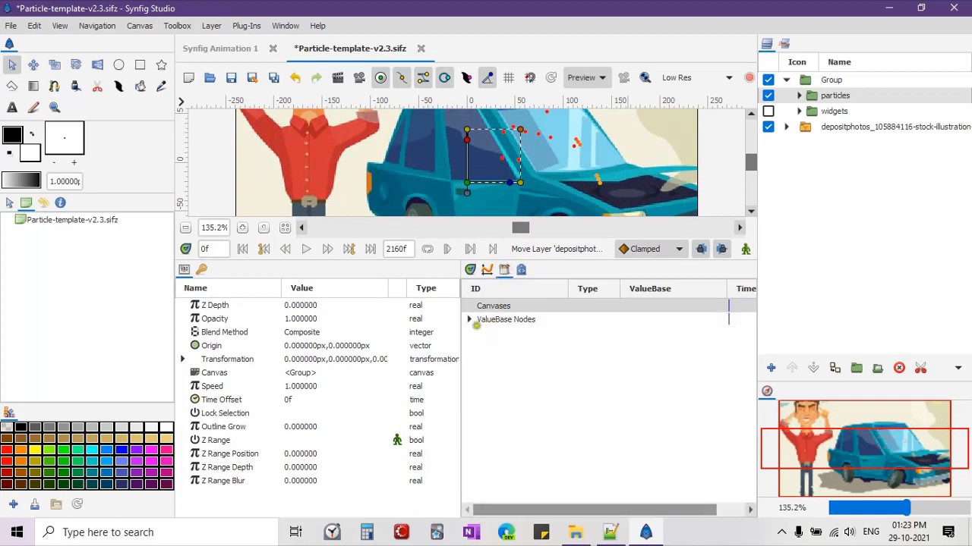
left_click(470, 318)
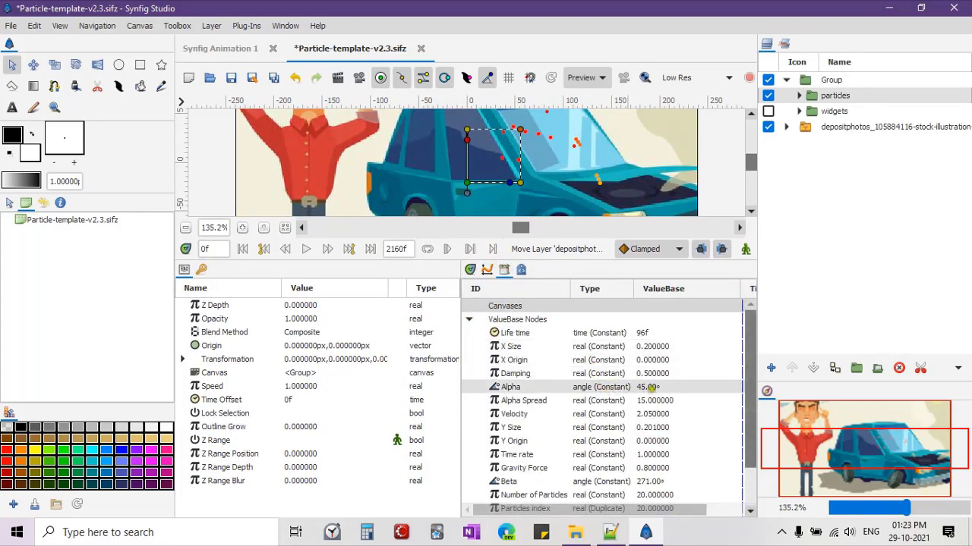
left_click(651, 388)
left_click(651, 388)
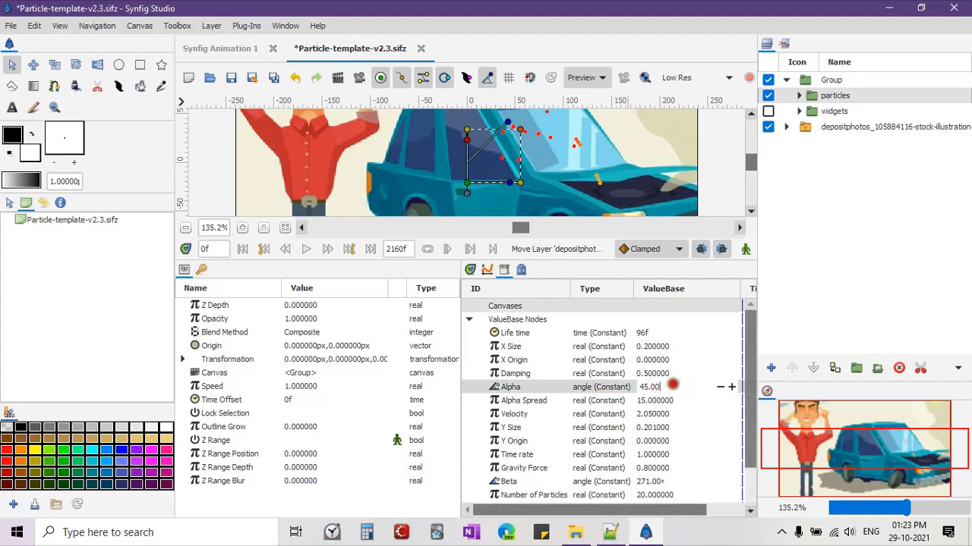
type("90")
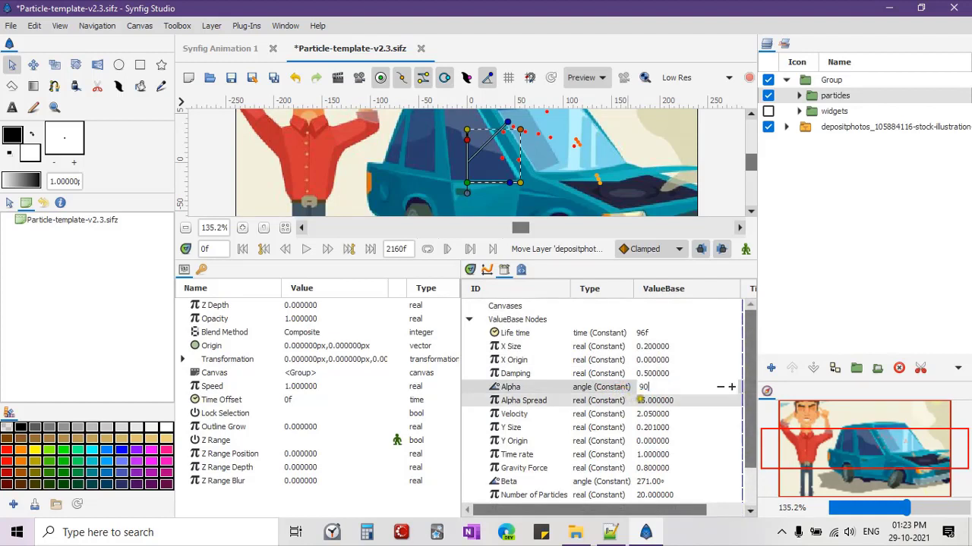
key("Return")
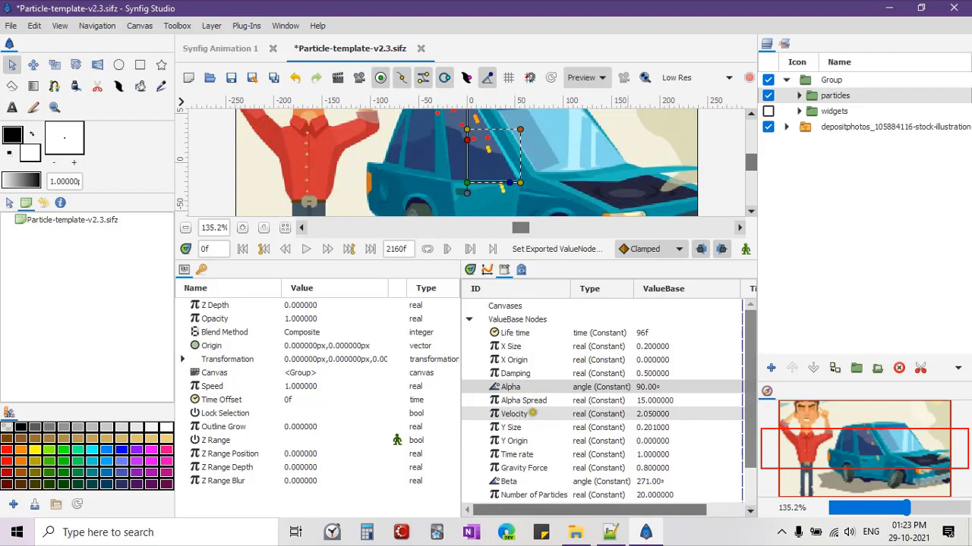
left_click(653, 414)
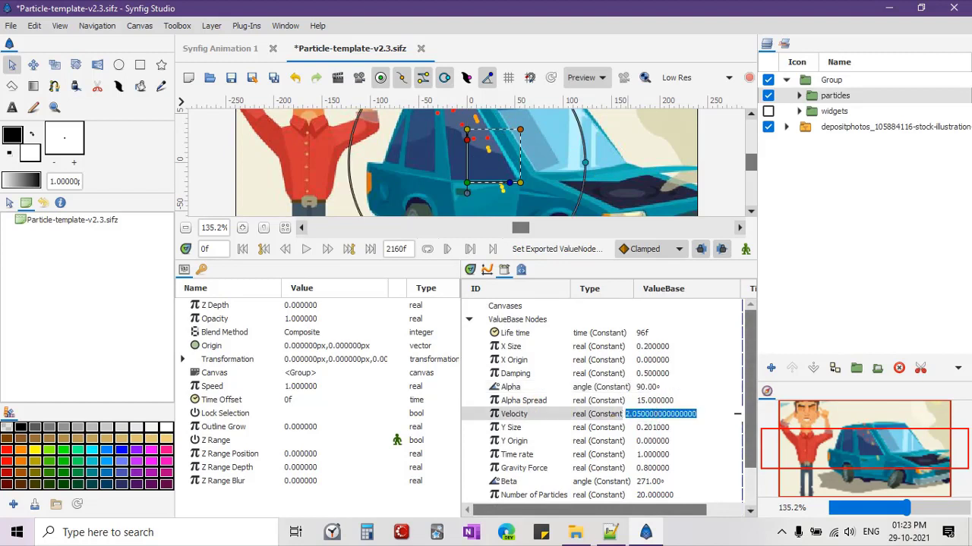
type("3")
key("Return")
Set Gravity Force to 0 and Number of Particles to 50.
scroll(567, 430, "down", 1)
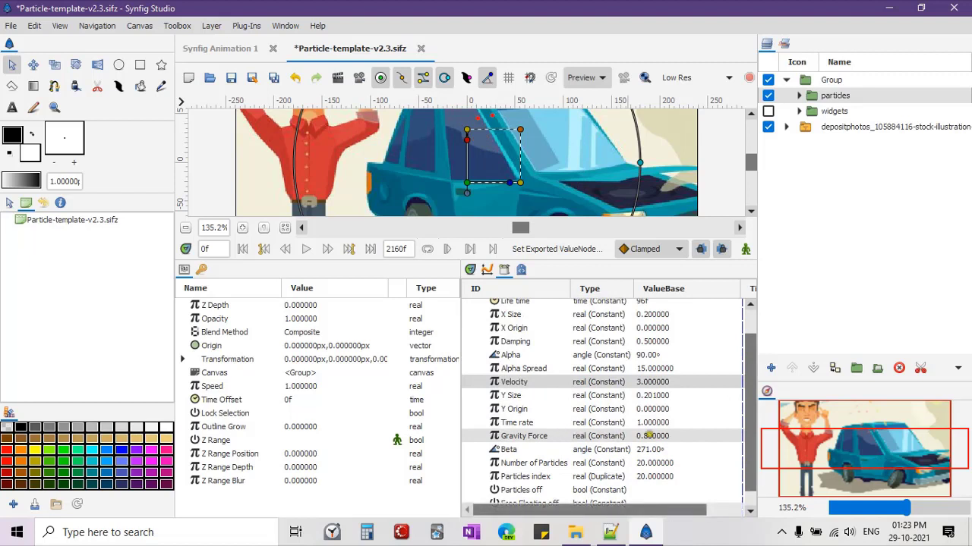
left_click(650, 436)
type("0")
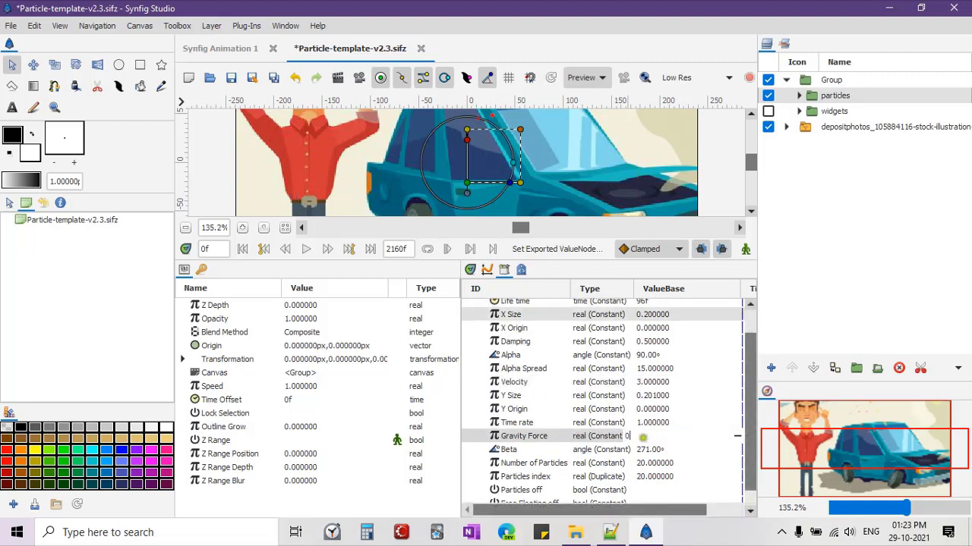
key("Return")
scroll(578, 432, "down", 1)
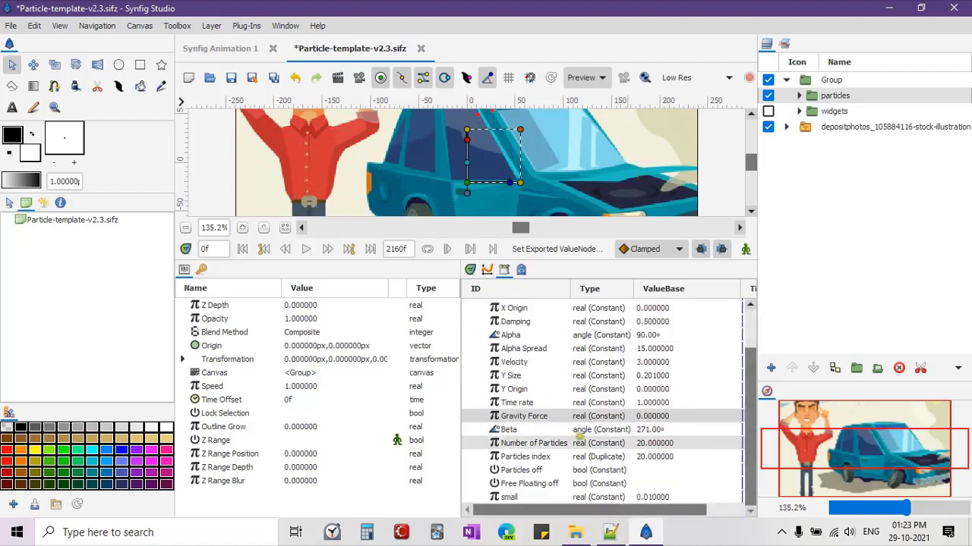
left_click(647, 443)
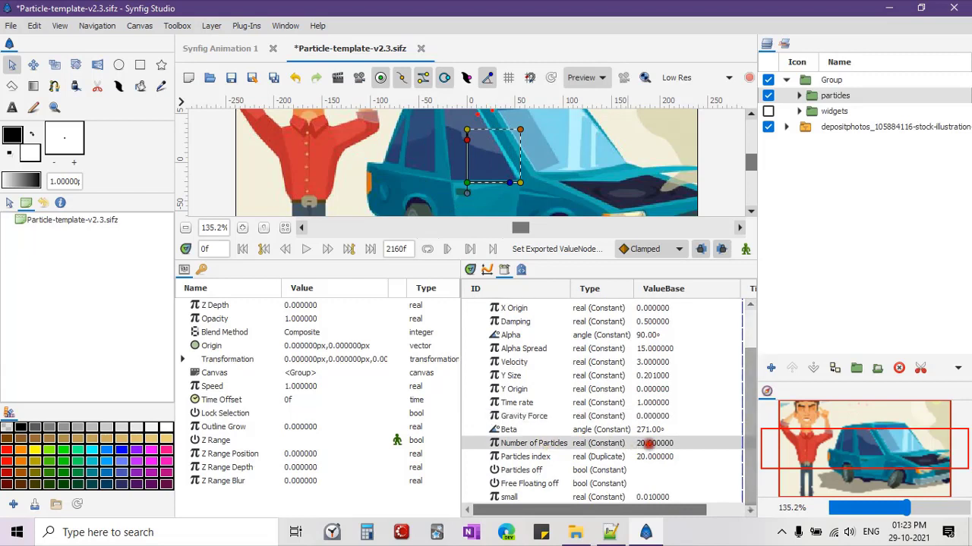
type("50")
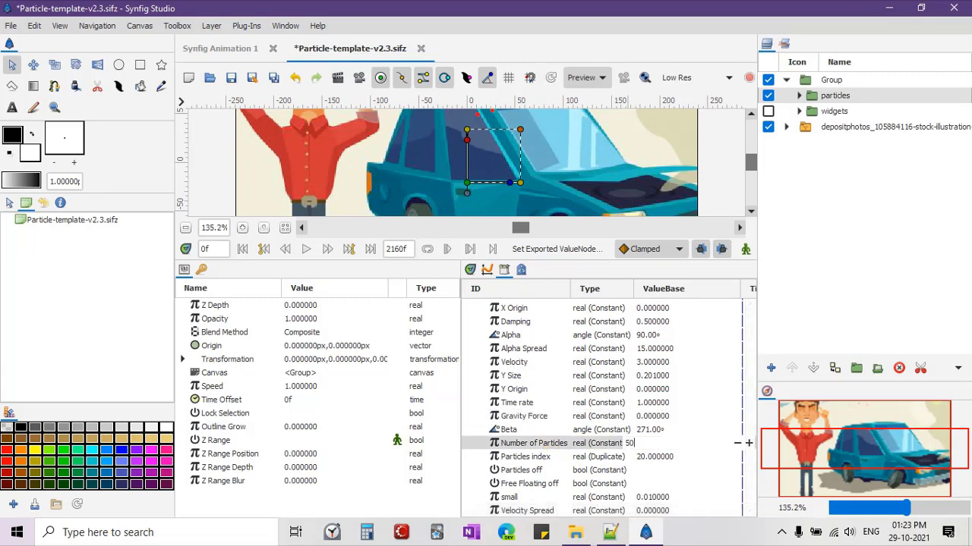
key("Return")
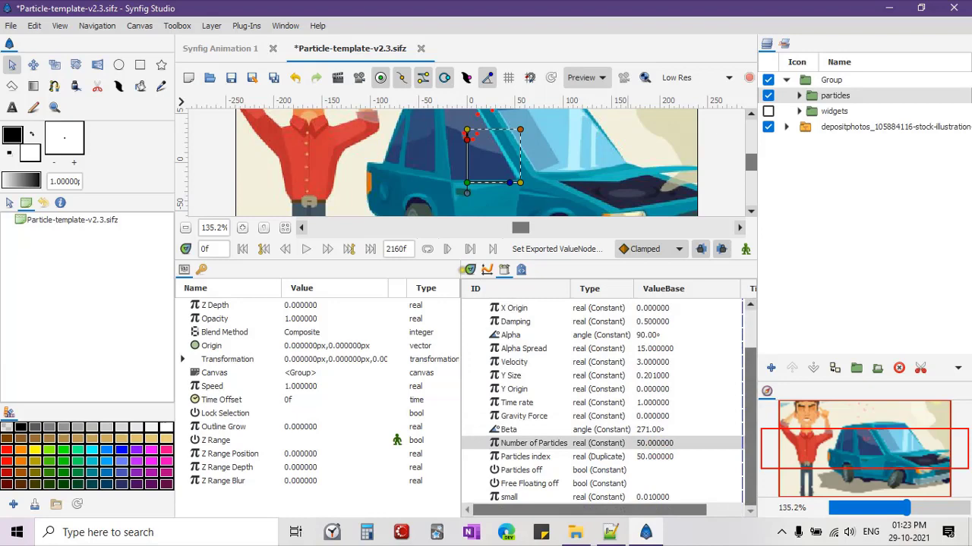
left_click_drag(449, 259, 451, 437)
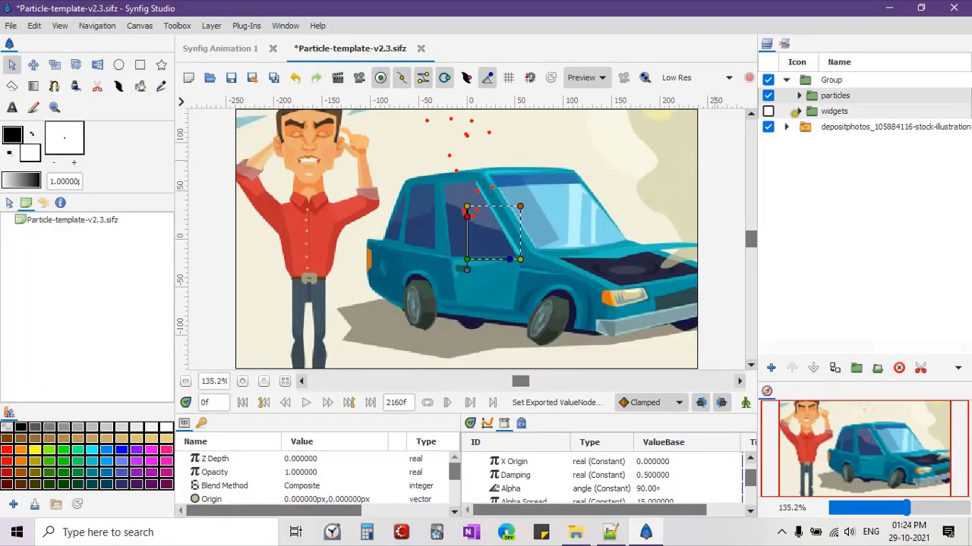
Select the Circle014 particle and drag its radius to about 30px.
left_click(799, 95)
left_click(828, 158)
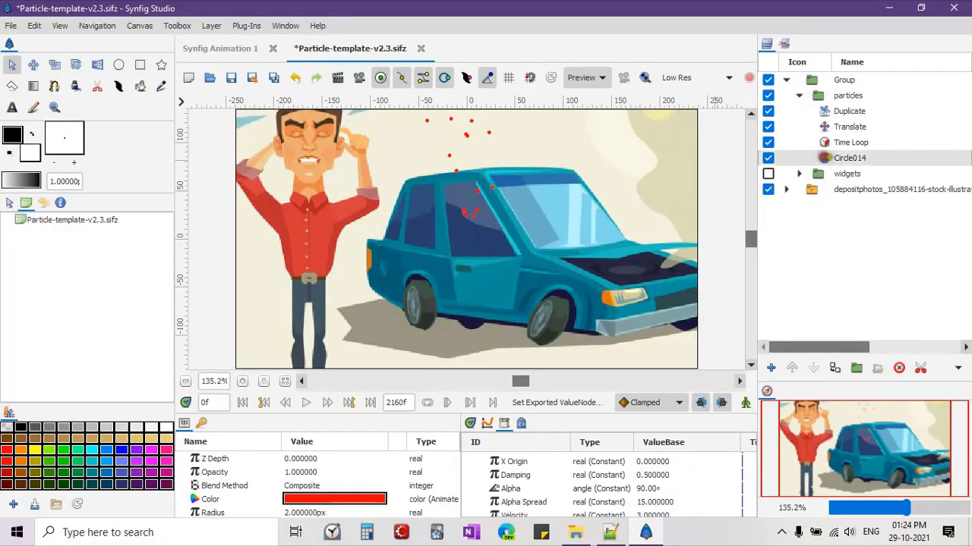
scroll(216, 382, "down", 3)
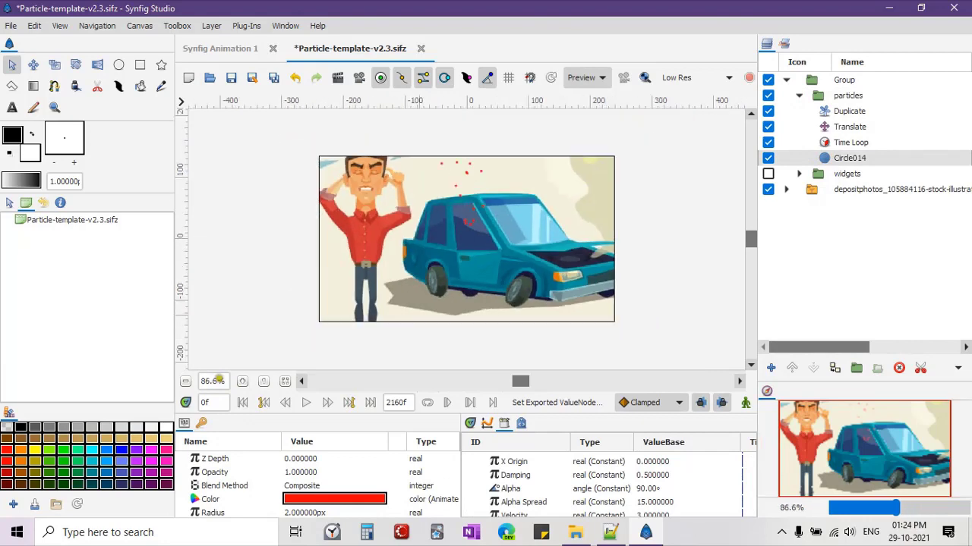
scroll(217, 382, "down", 1)
left_click_drag(468, 144, 481, 144)
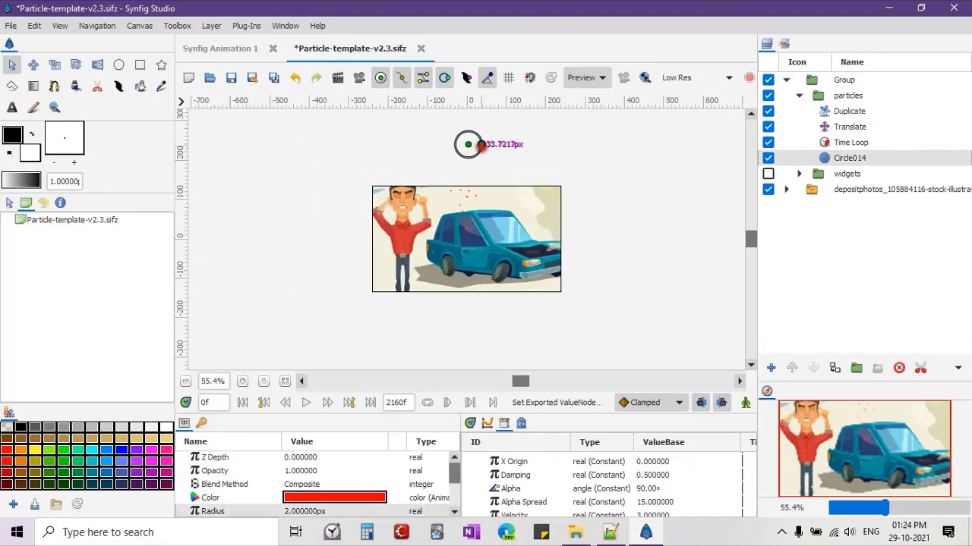
left_click_drag(481, 144, 479, 144)
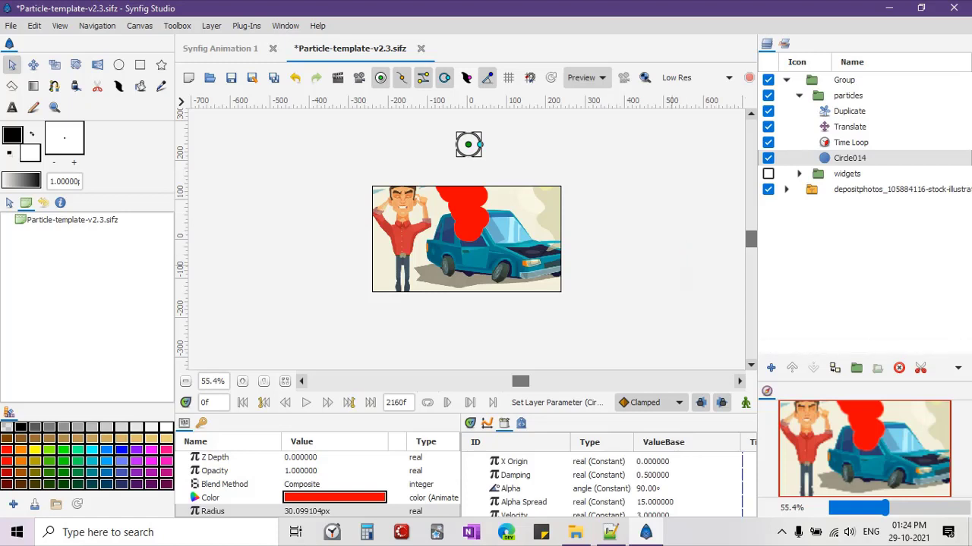
Give Circle014 a Feather of 25px.
scroll(304, 478, "down", 2)
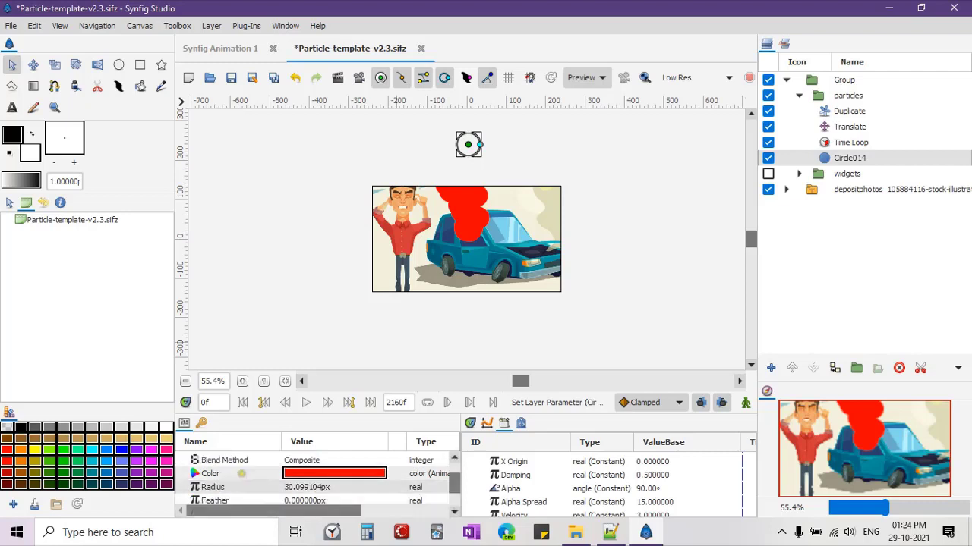
scroll(281, 475, "down", 1)
scroll(304, 474, "down", 1)
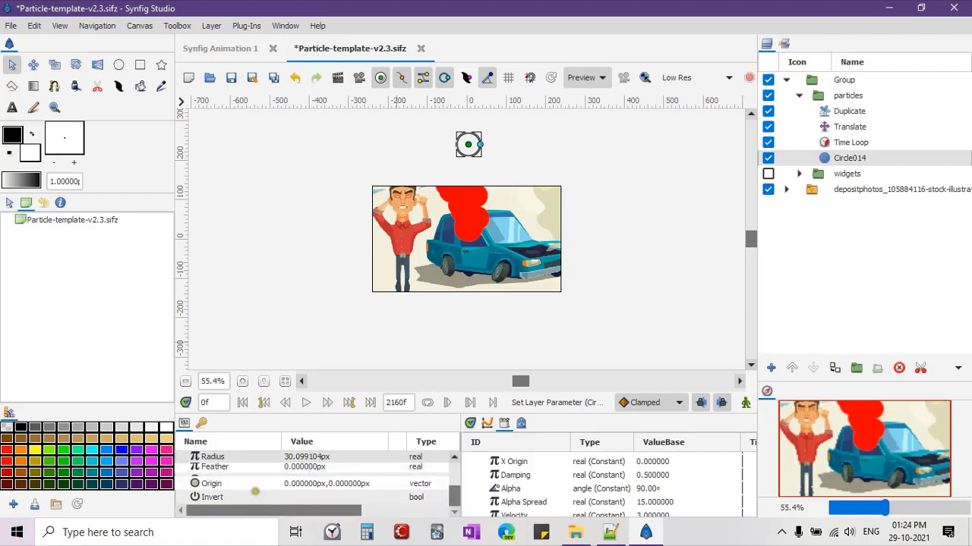
left_click(302, 470)
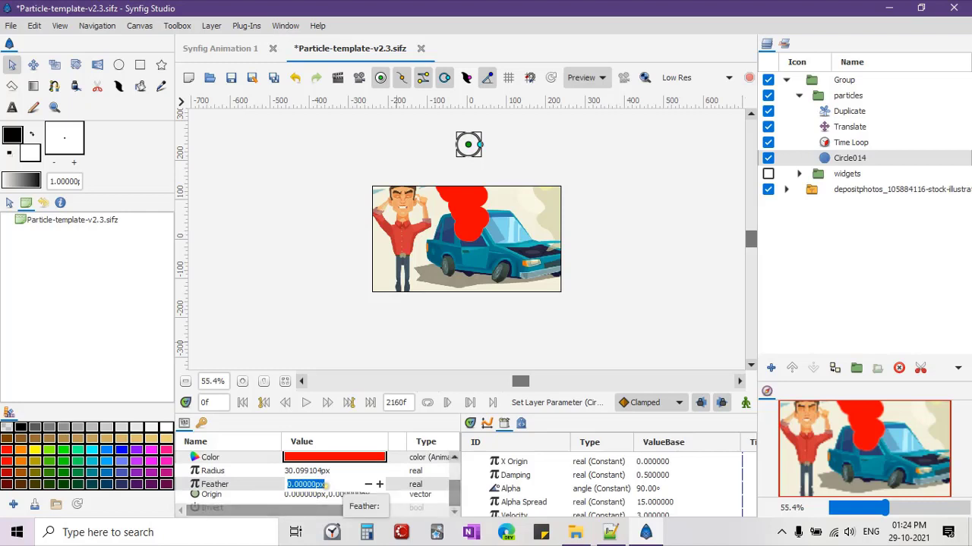
type("25")
key("Return")
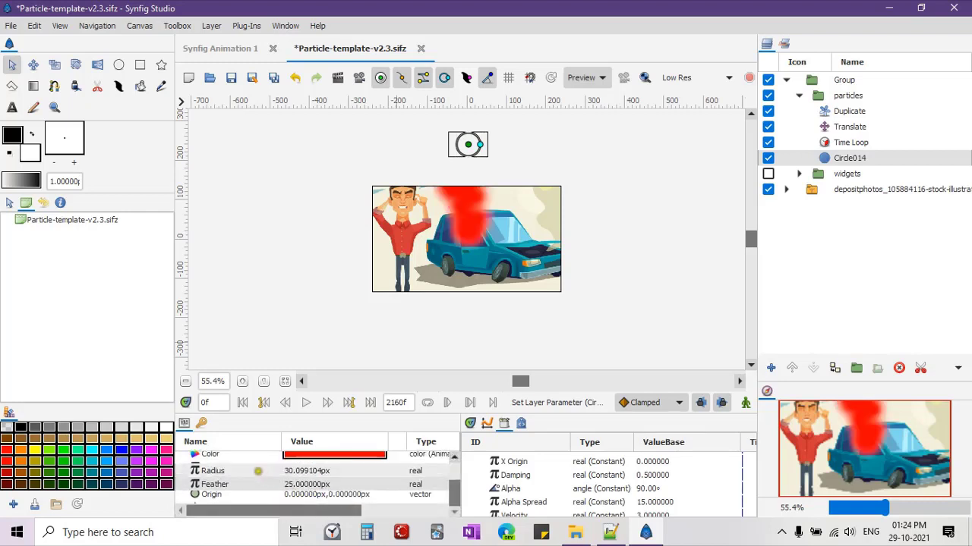
Set Circle014's Opacity to 0.5 and fit the illustration in view.
scroll(247, 470, "up", 2)
left_click(316, 472)
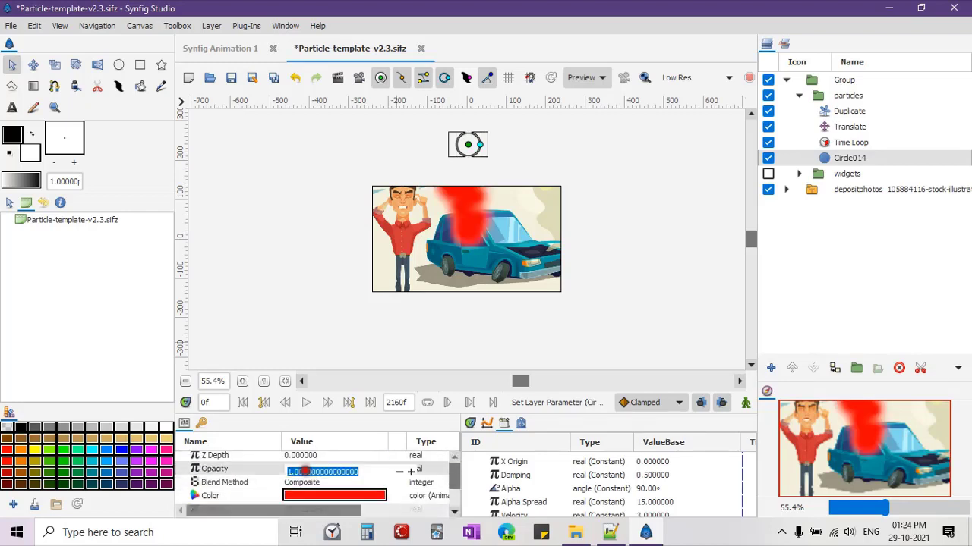
type(".5")
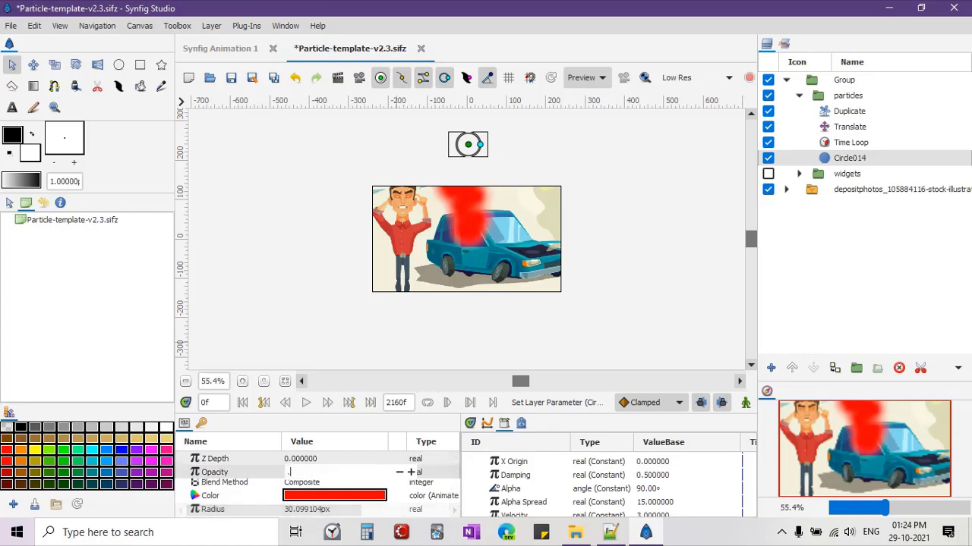
key("Return")
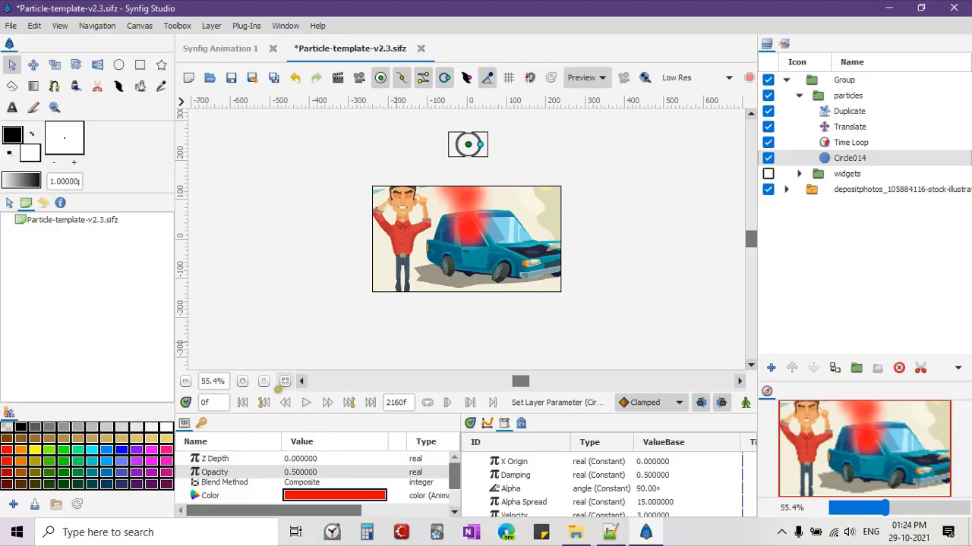
left_click(285, 381)
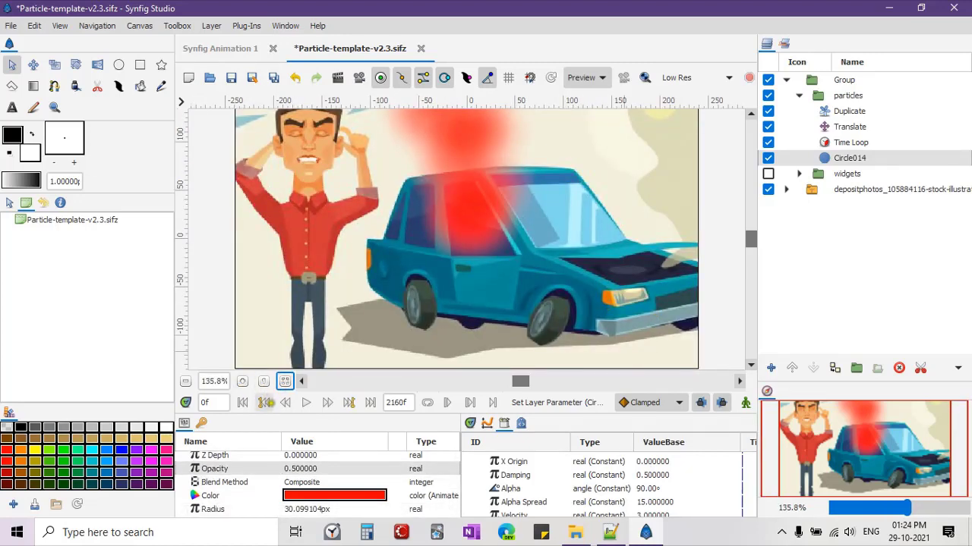
left_click_drag(271, 414, 278, 354)
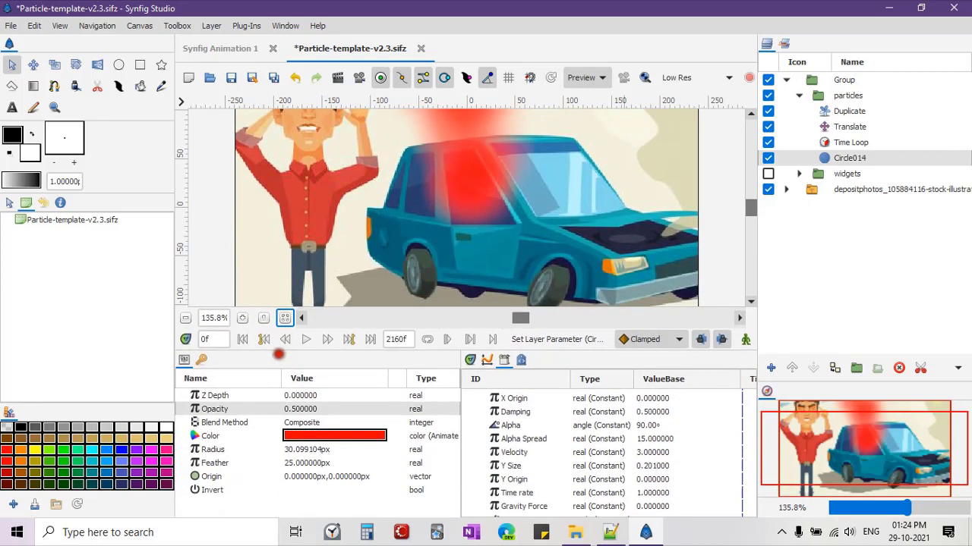
Turn on animation mode and set the circle's colour to white at frame 0.
left_click(469, 360)
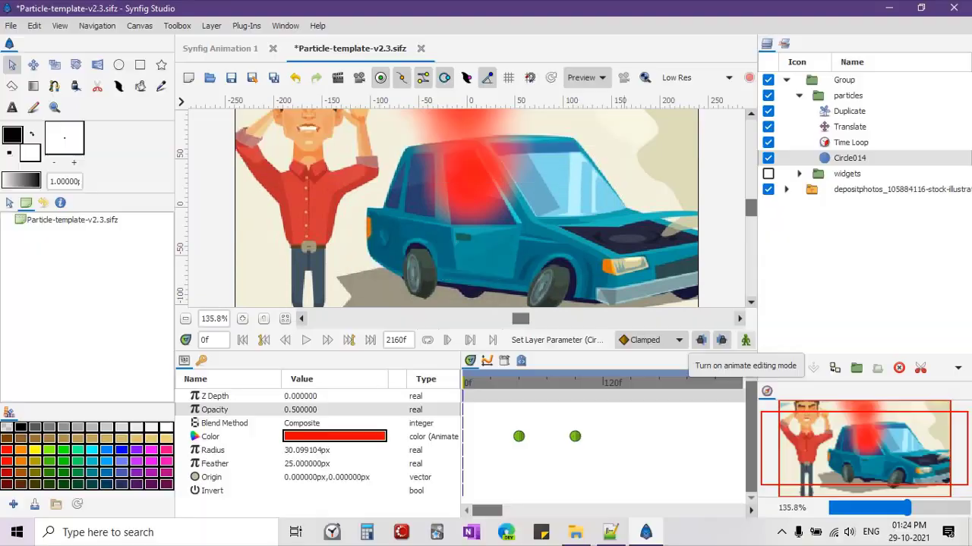
left_click(746, 340)
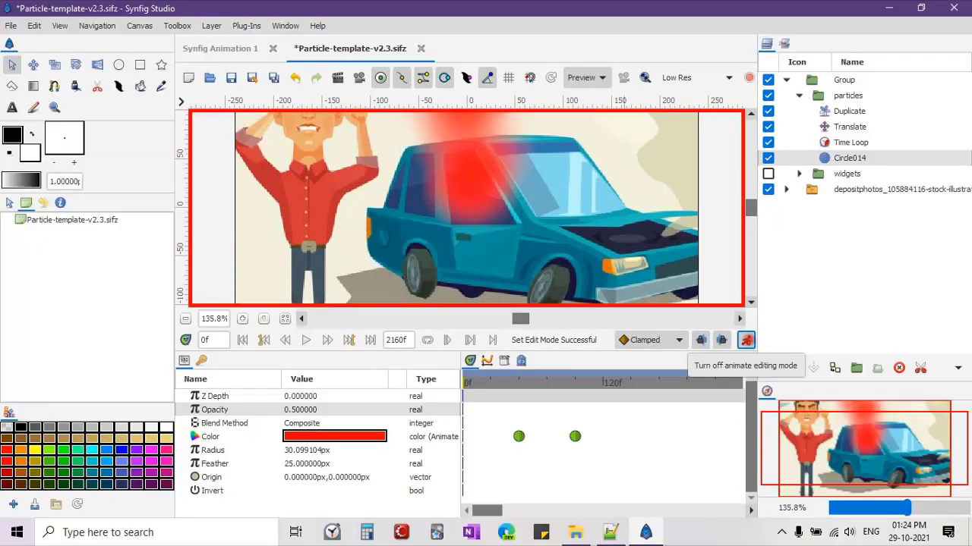
double_click(310, 435)
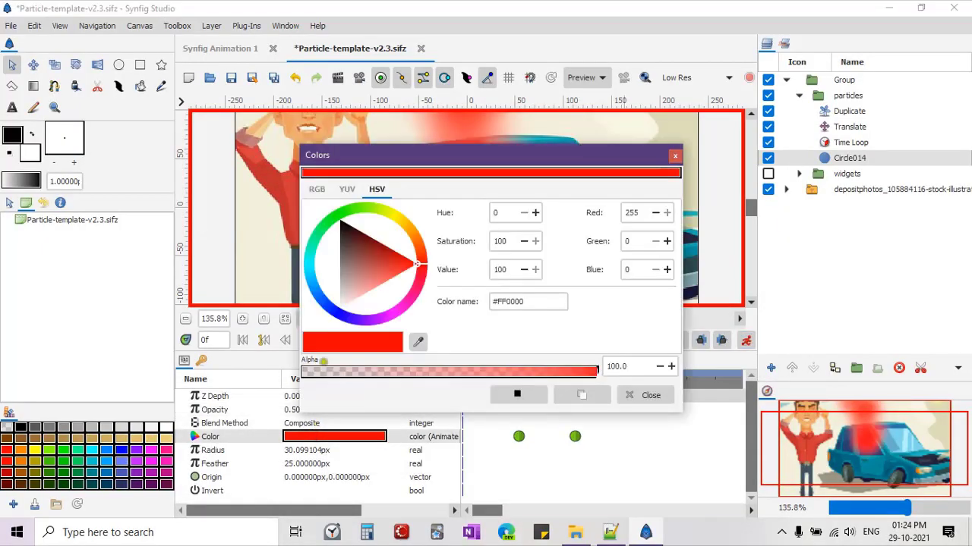
left_click(340, 306)
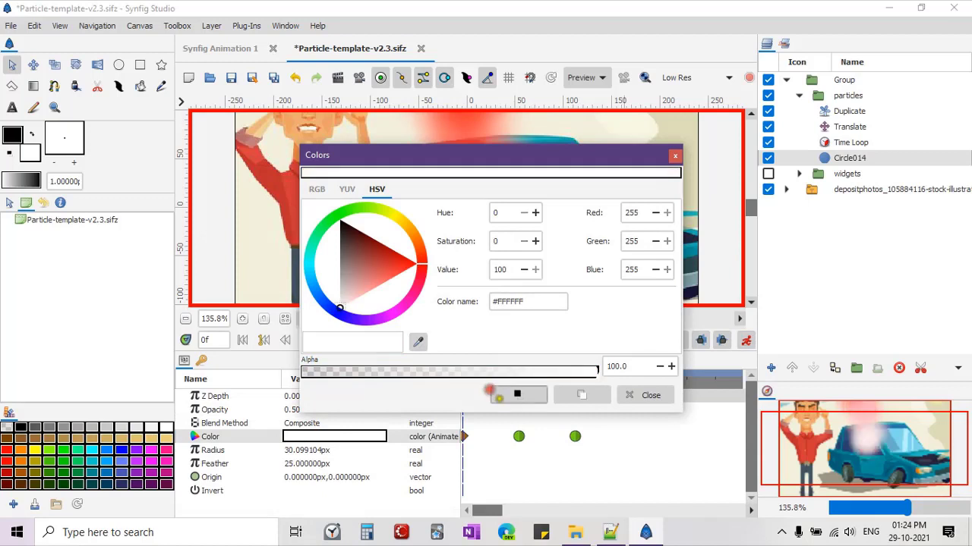
left_click(632, 392)
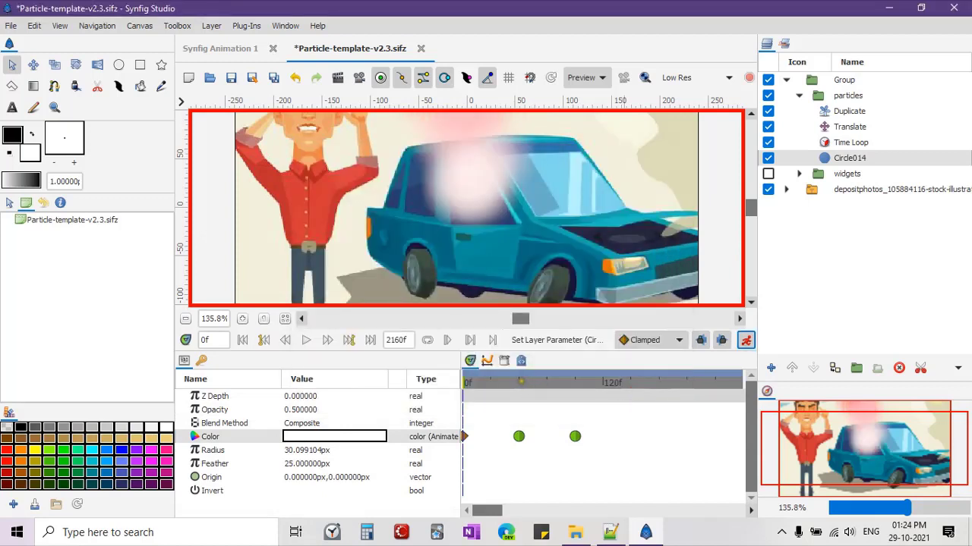
Set the circle's colour to grey #9A9A9A at frame 48.
left_click(518, 380)
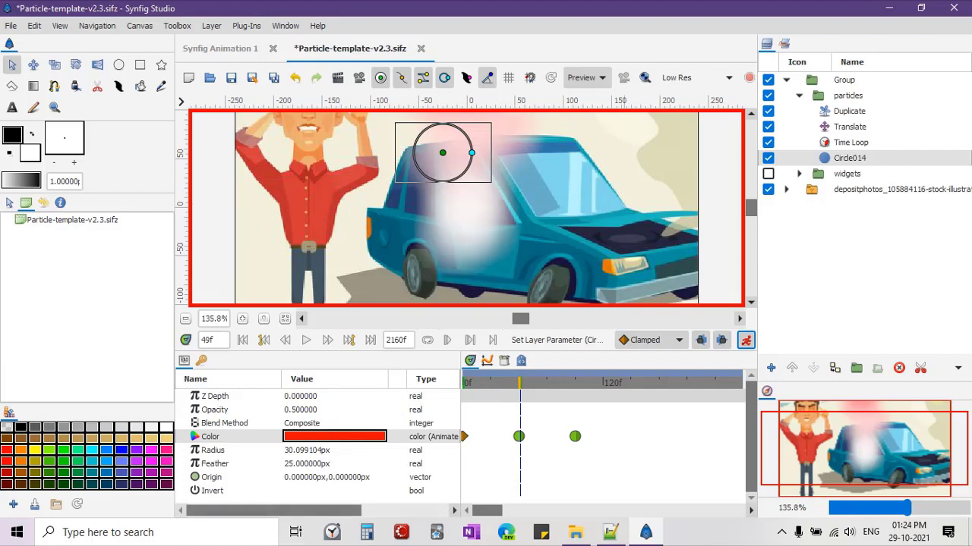
key("comma")
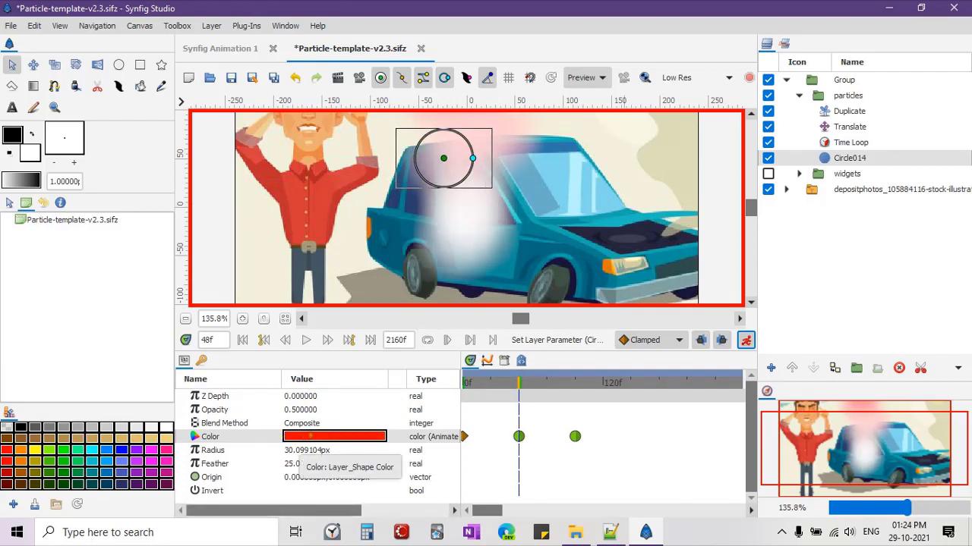
double_click(310, 437)
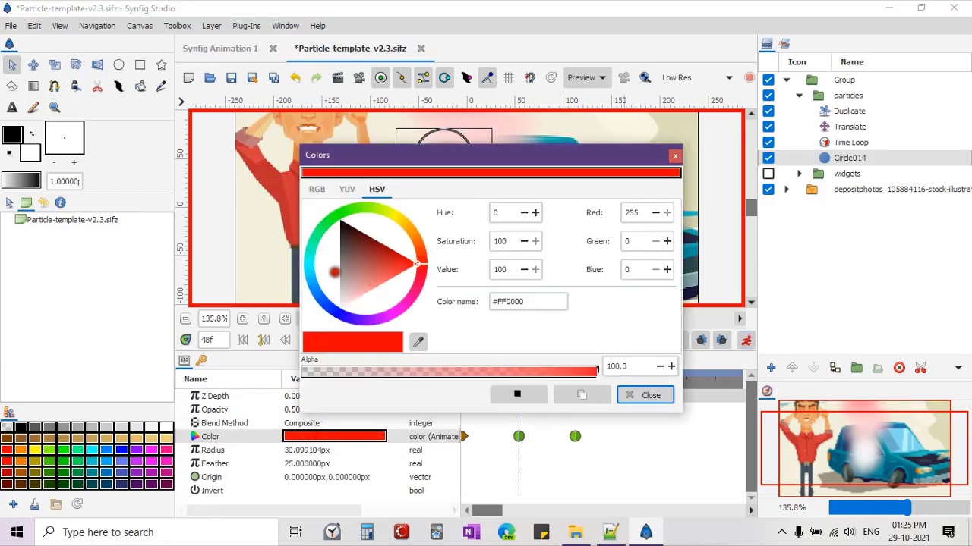
left_click_drag(334, 272, 340, 273)
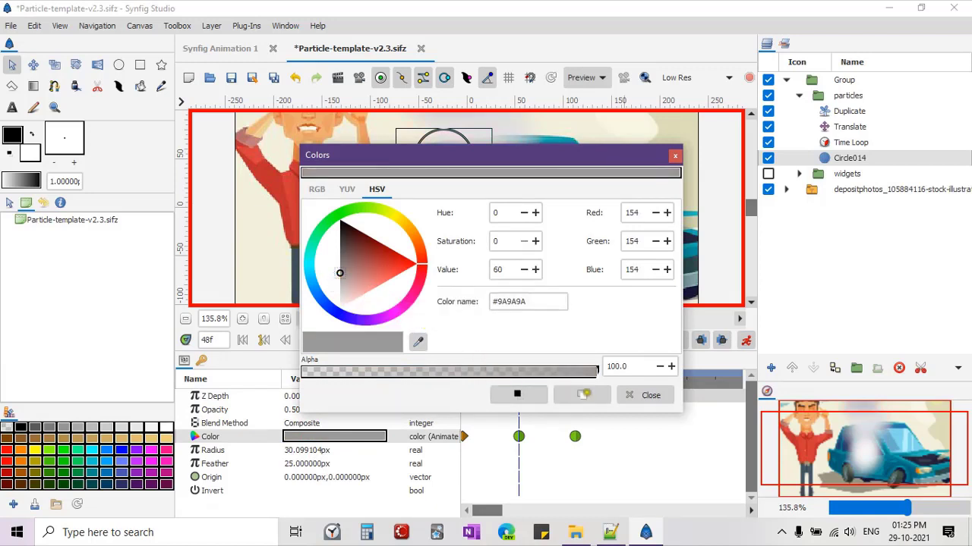
left_click(661, 397)
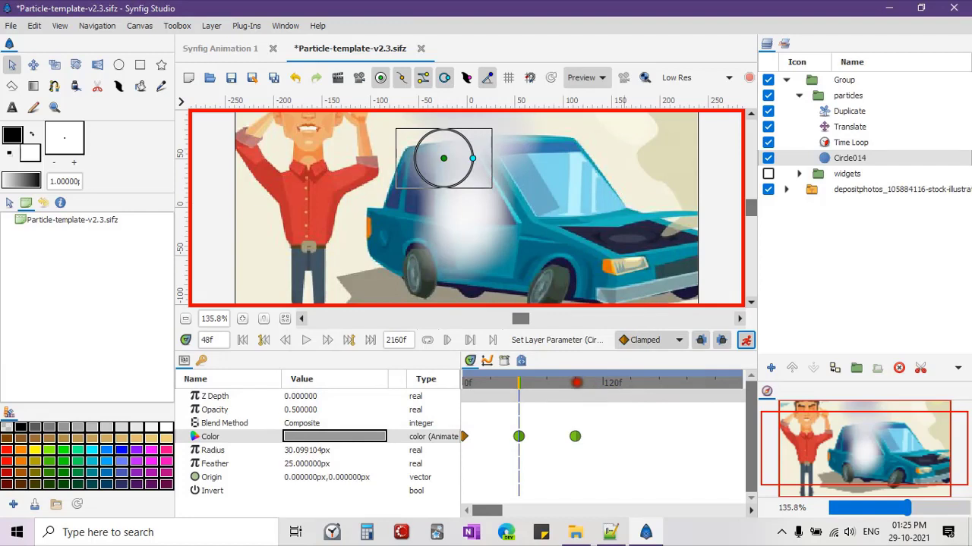
Set the circle's colour to dark grey #575755 at frame 96.
left_click(577, 382)
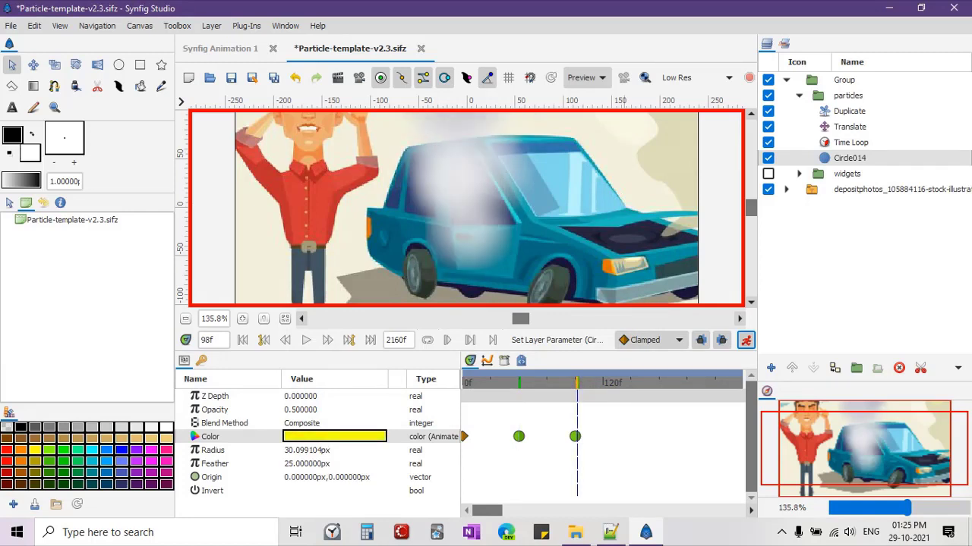
left_click_drag(577, 383, 575, 383)
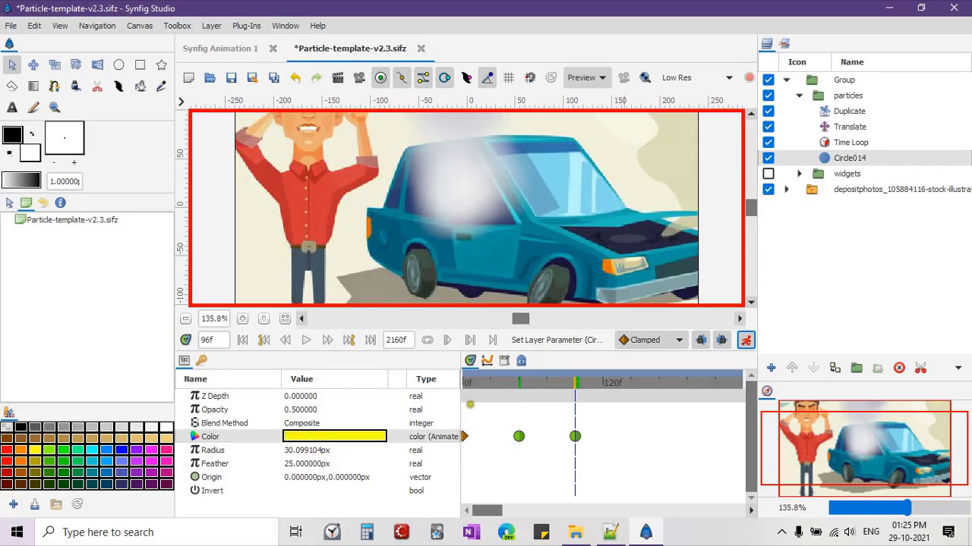
double_click(338, 438)
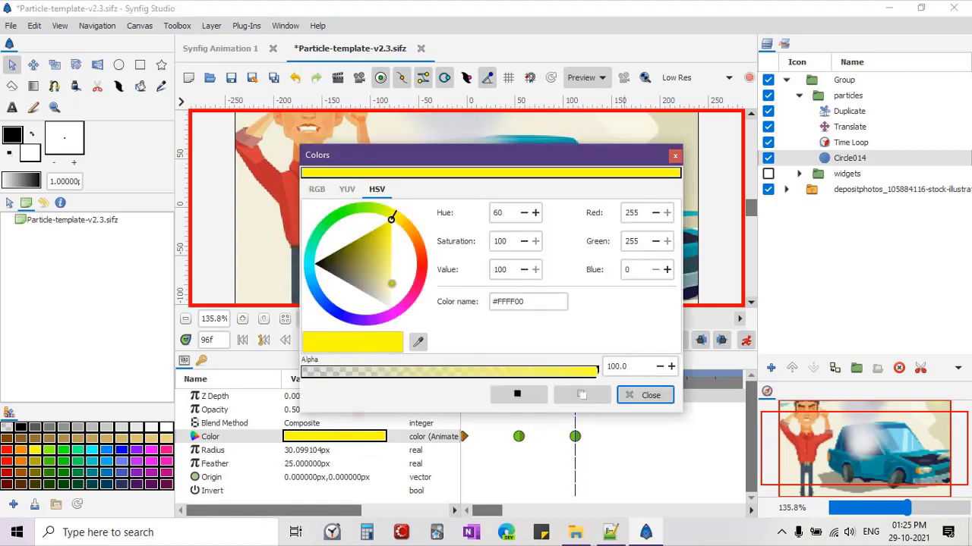
left_click_drag(343, 282, 340, 279)
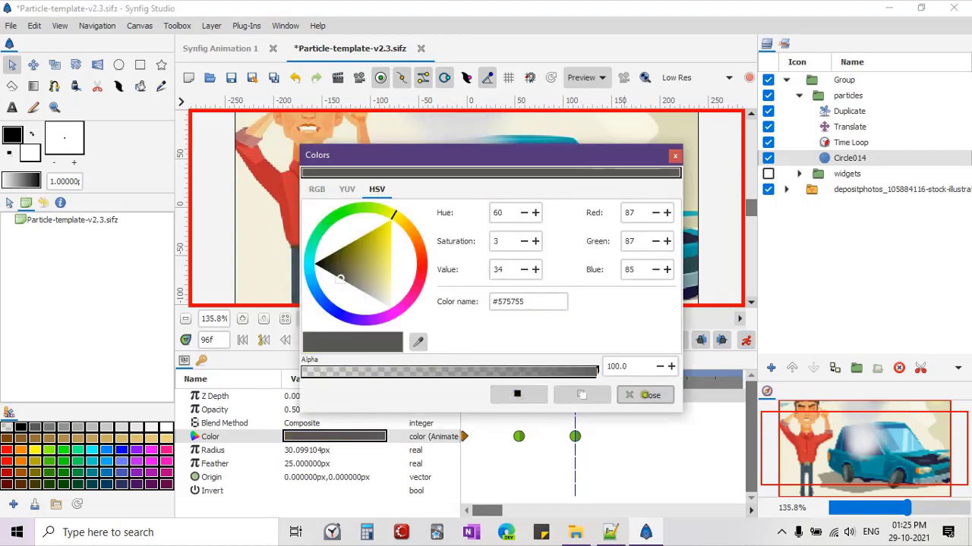
left_click(645, 395)
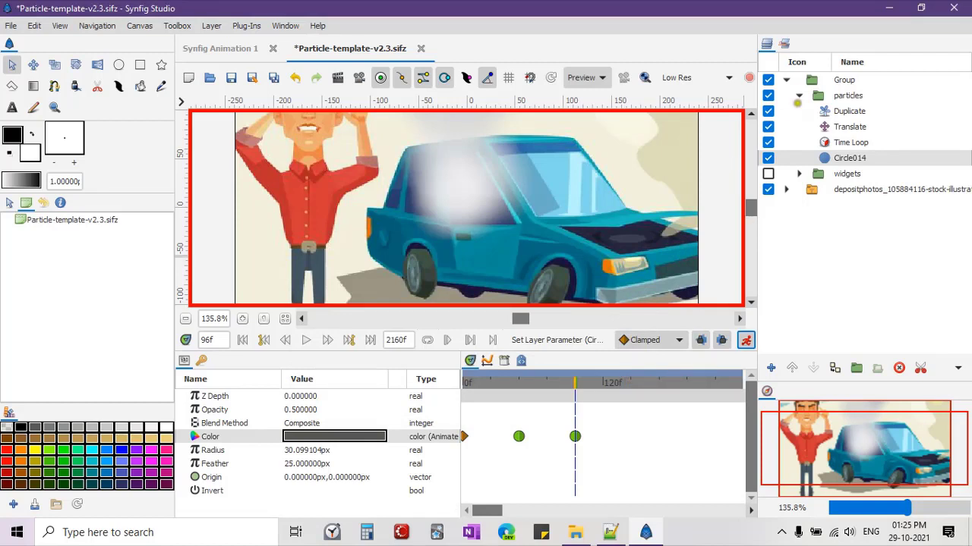
Drag the whole smoke Group onto the car's open hood.
left_click(843, 80)
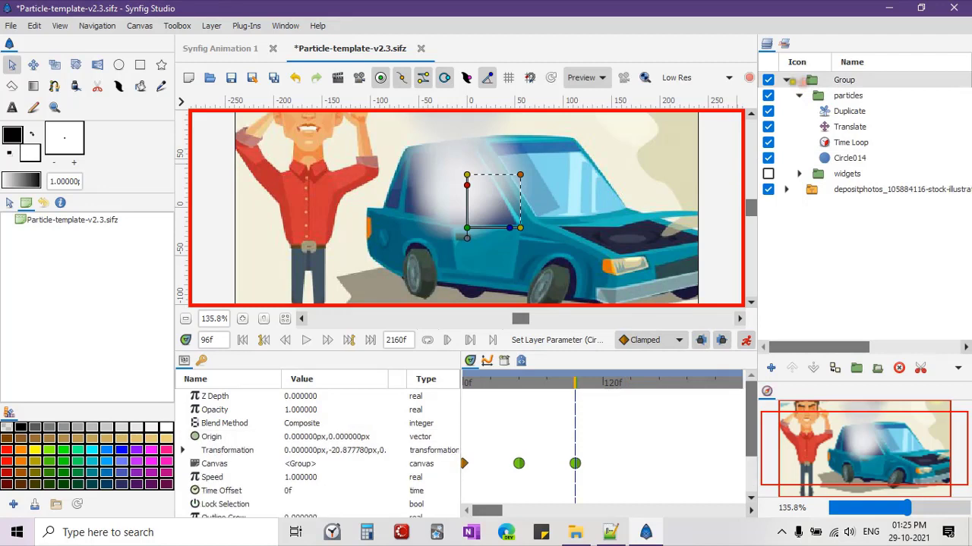
left_click(786, 80)
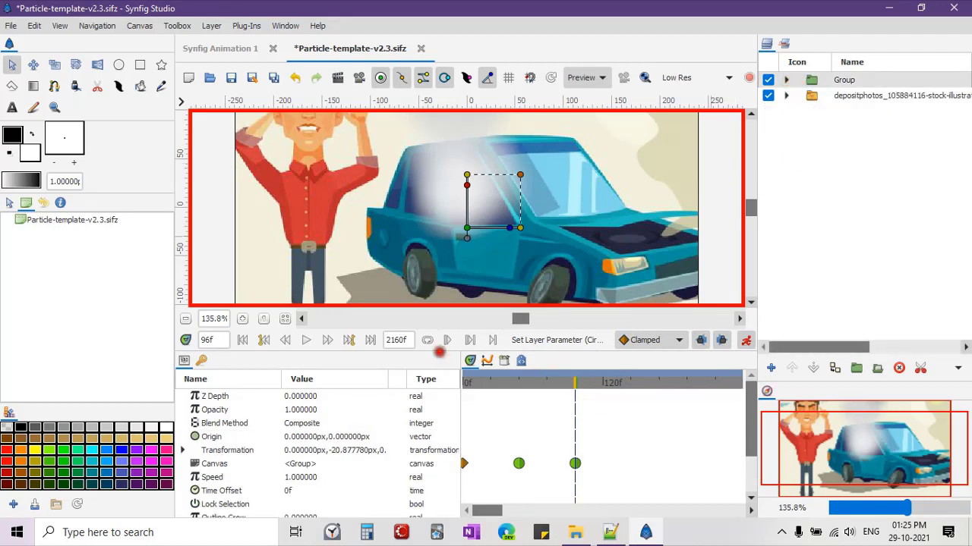
left_click_drag(438, 351, 436, 413)
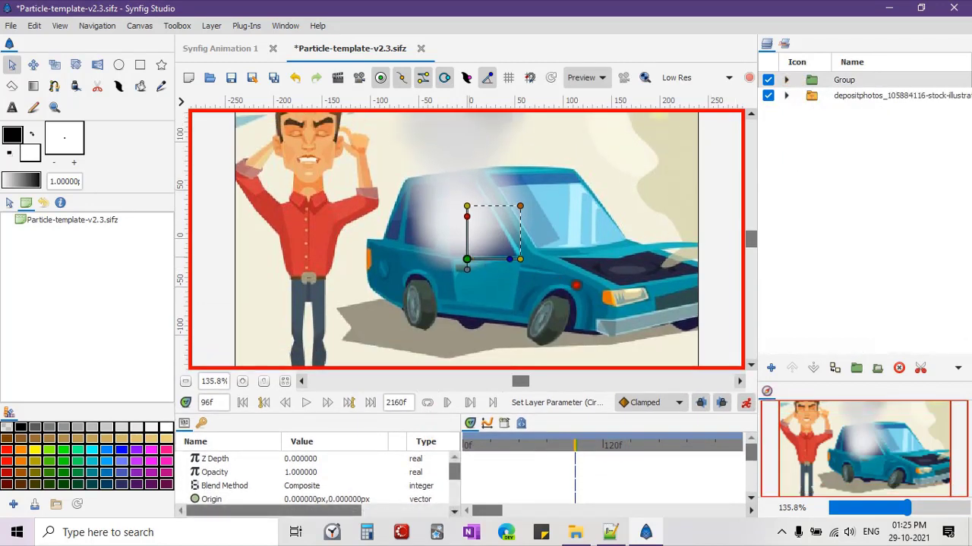
mouse_move(467, 259)
left_mouse_down()
mouse_move(600, 285)
mouse_move(638, 279)
left_mouse_up()
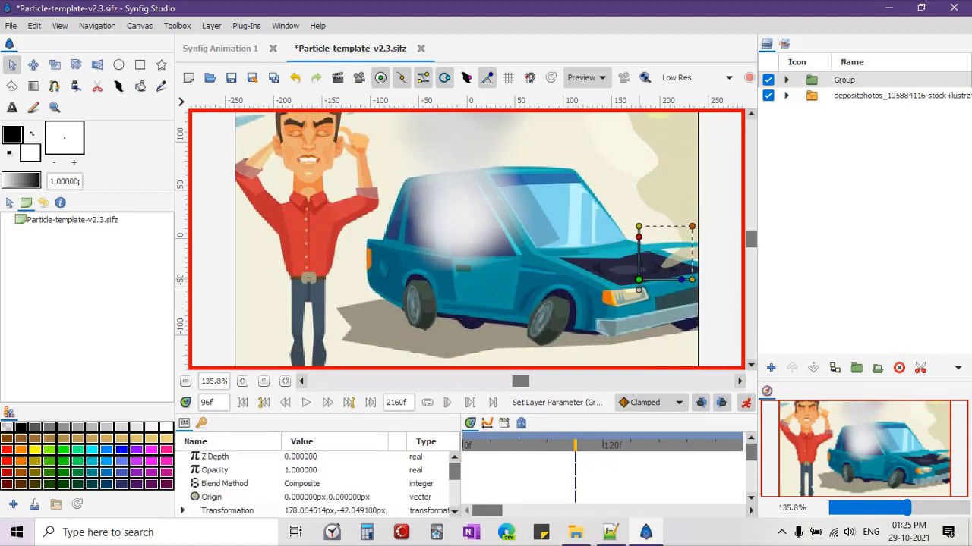
left_click_drag(639, 280, 654, 288)
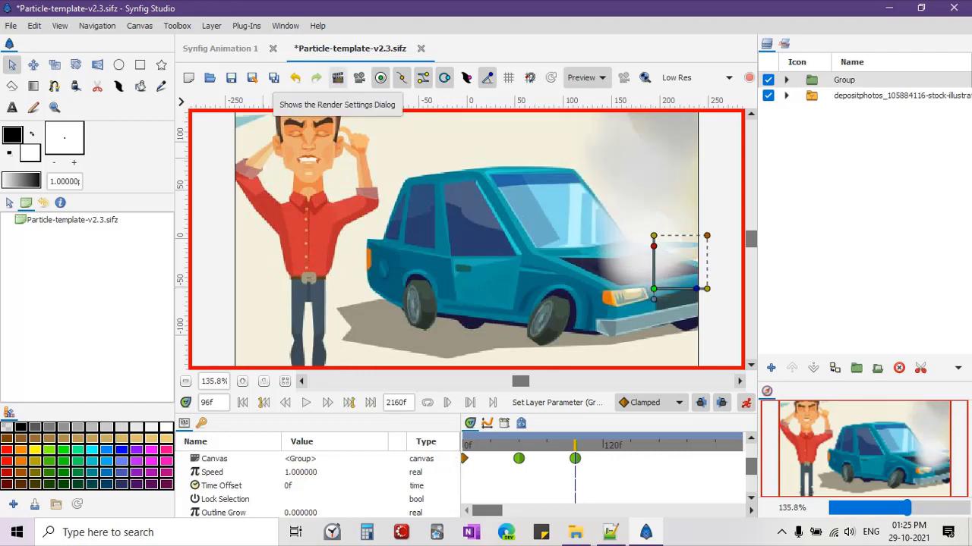
Preview the animation at quality 0.50, 12 fps, with end time 120.
left_click(359, 77)
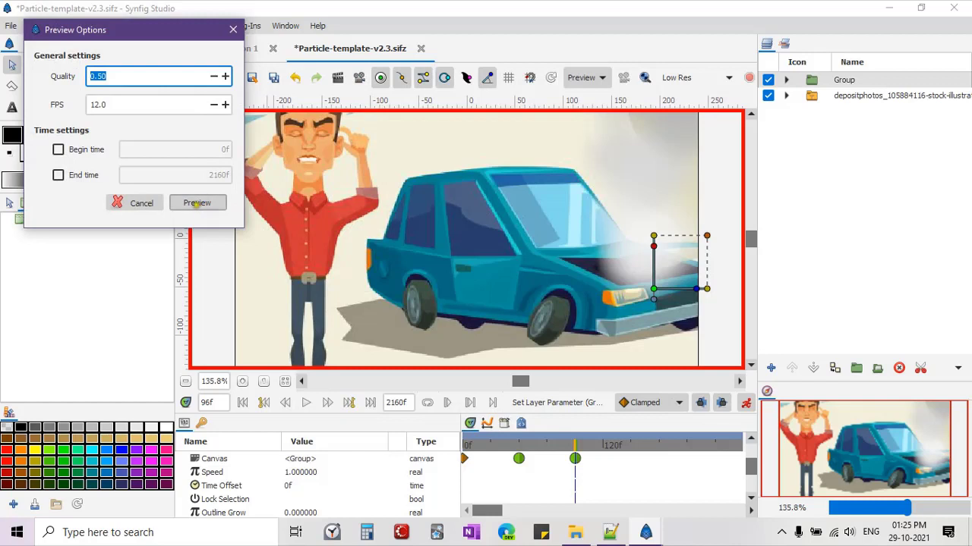
left_click(58, 175)
key("Tab")
type("120")
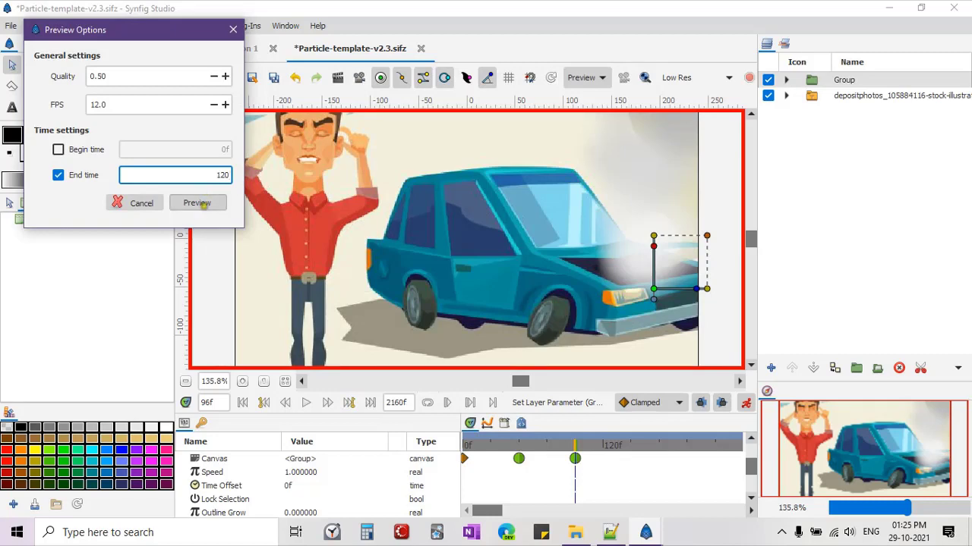
left_click(199, 203)
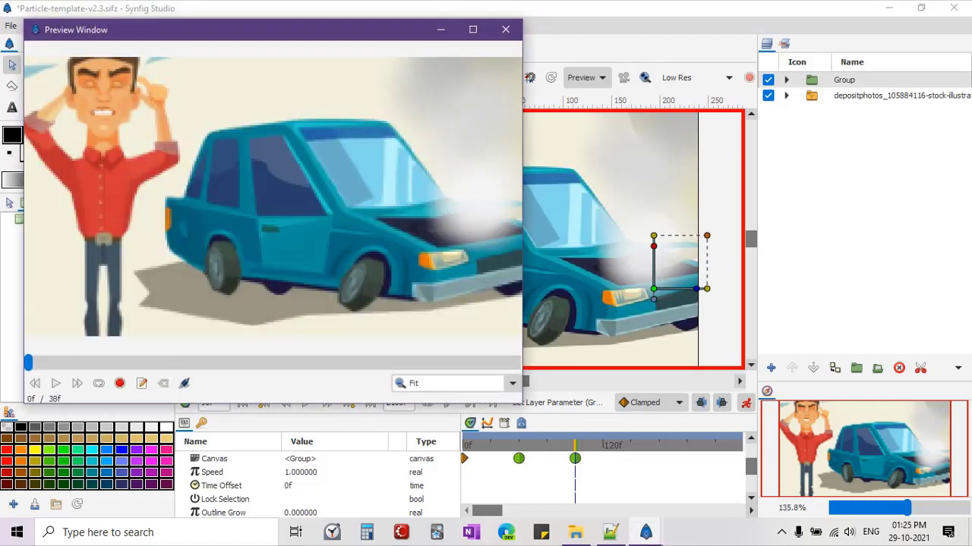